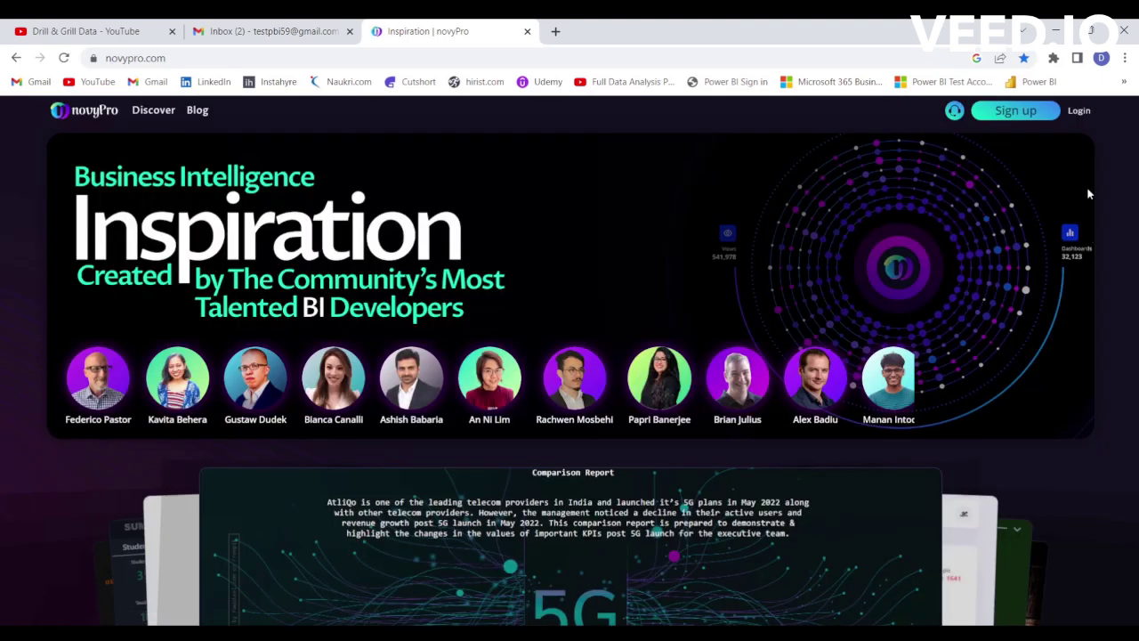
Log in to novyPro via Login with Google, choosing the PBI Test account.
left_click(1078, 112)
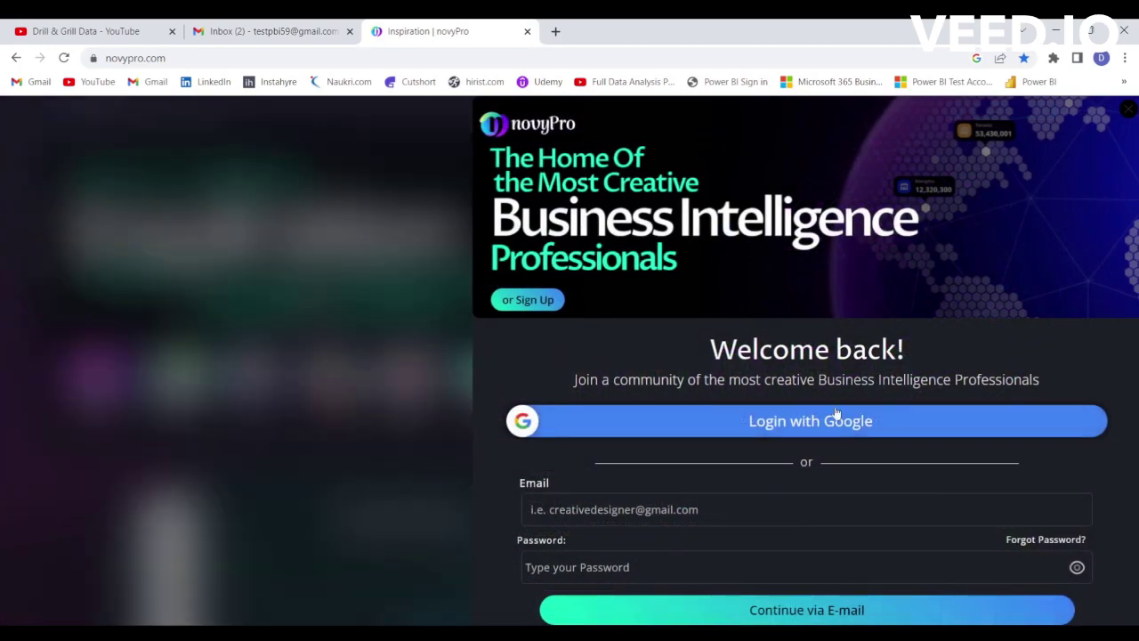
left_click(832, 427)
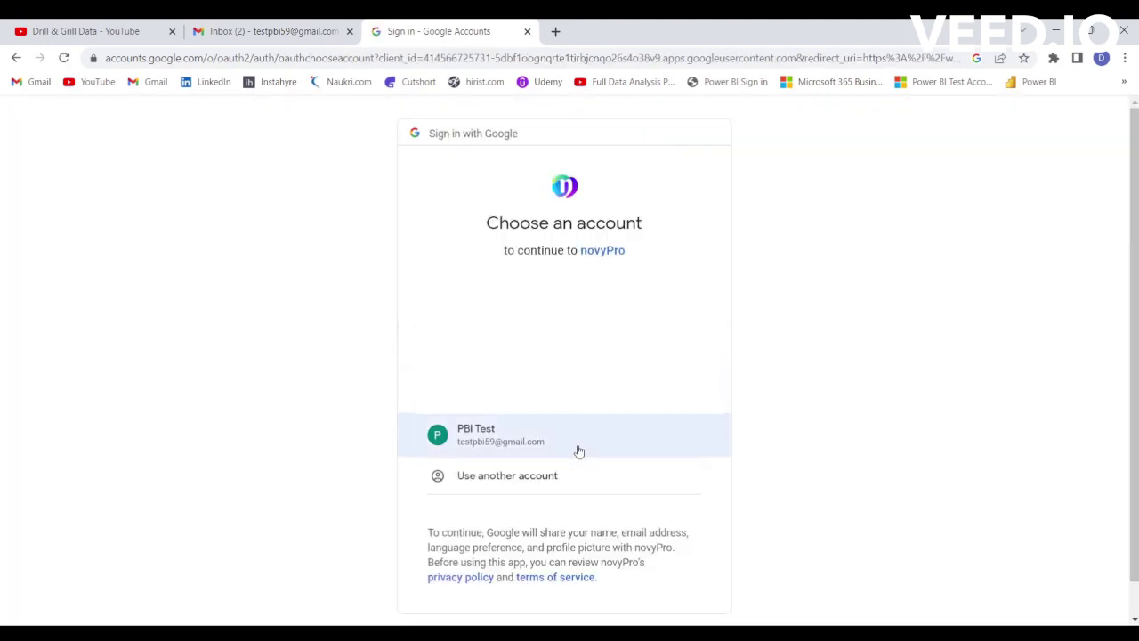
left_click(578, 451)
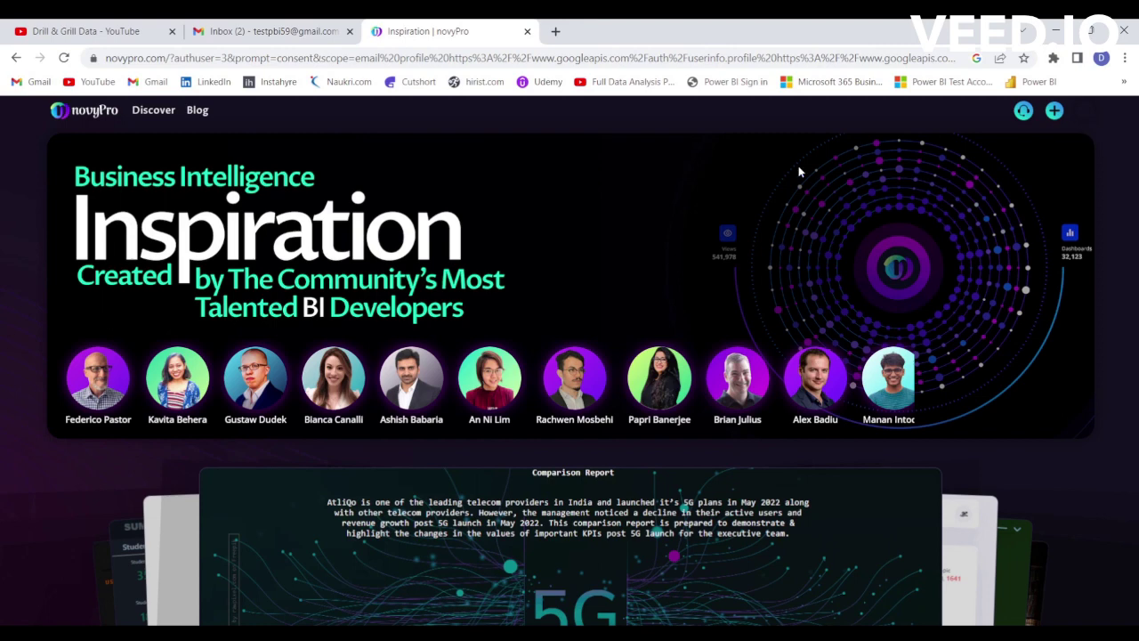
Reload novyPro, then use the profile menu's PowerBI option to choose Create PowerBI Account.
left_click(66, 57)
left_click(1087, 114)
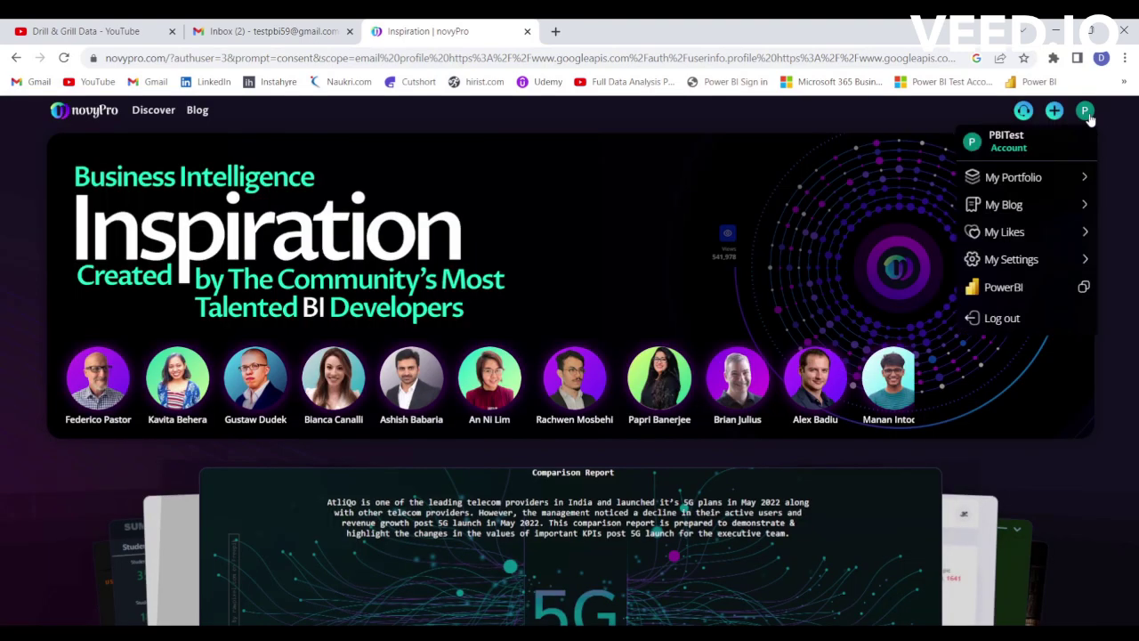
left_click(1085, 287)
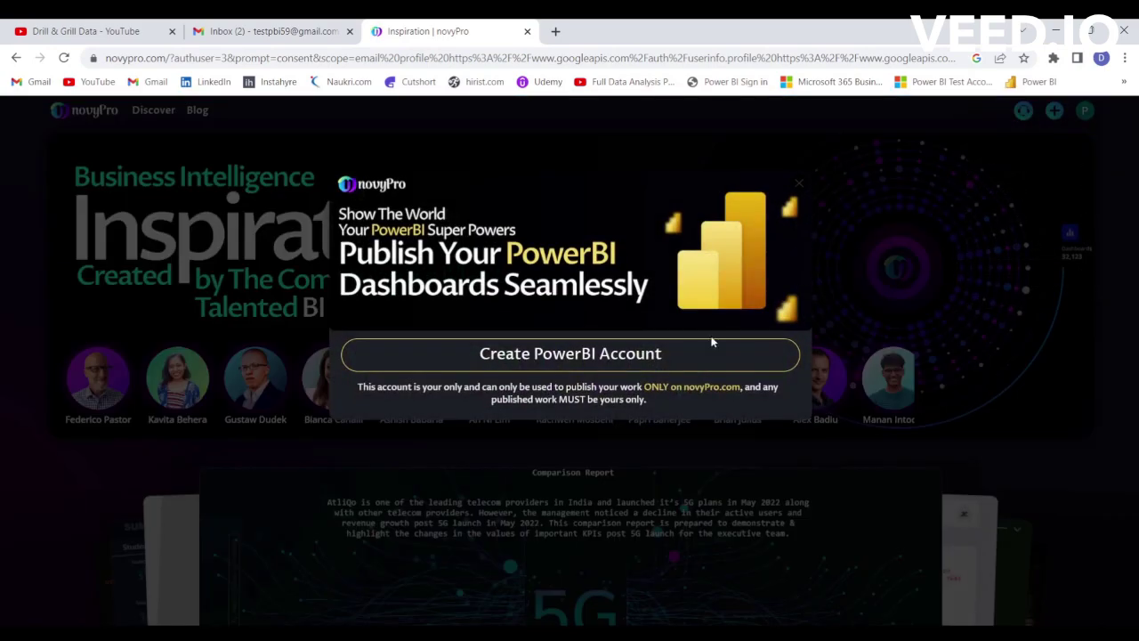
left_click(636, 357)
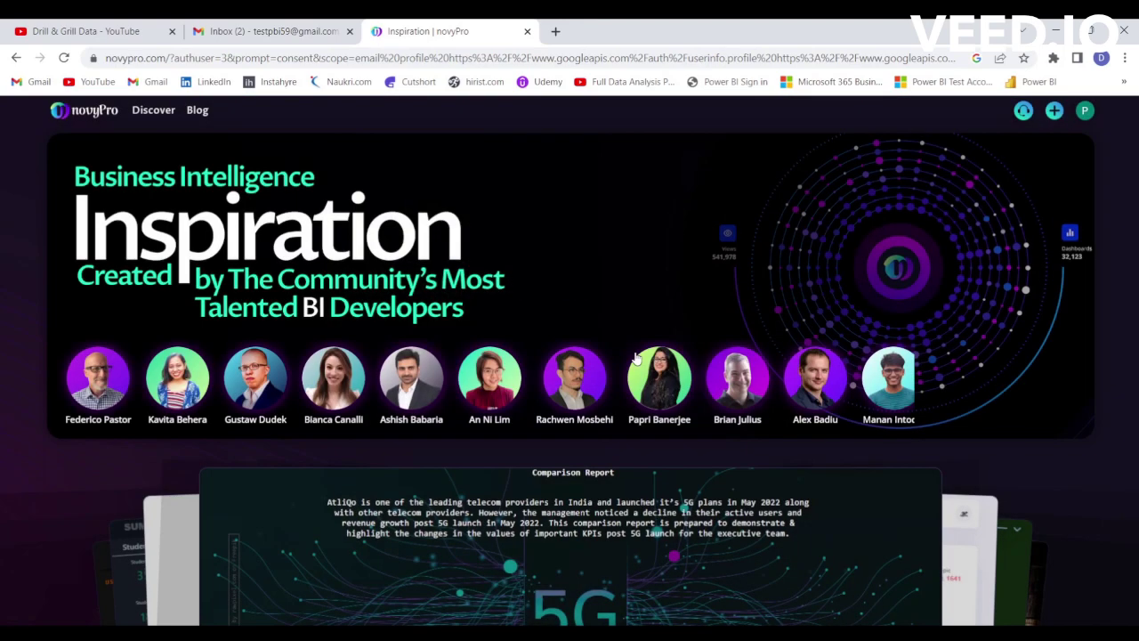
Switch to the Gmail Inbox tab and reload it to check for new novyPro mail.
left_click(313, 26)
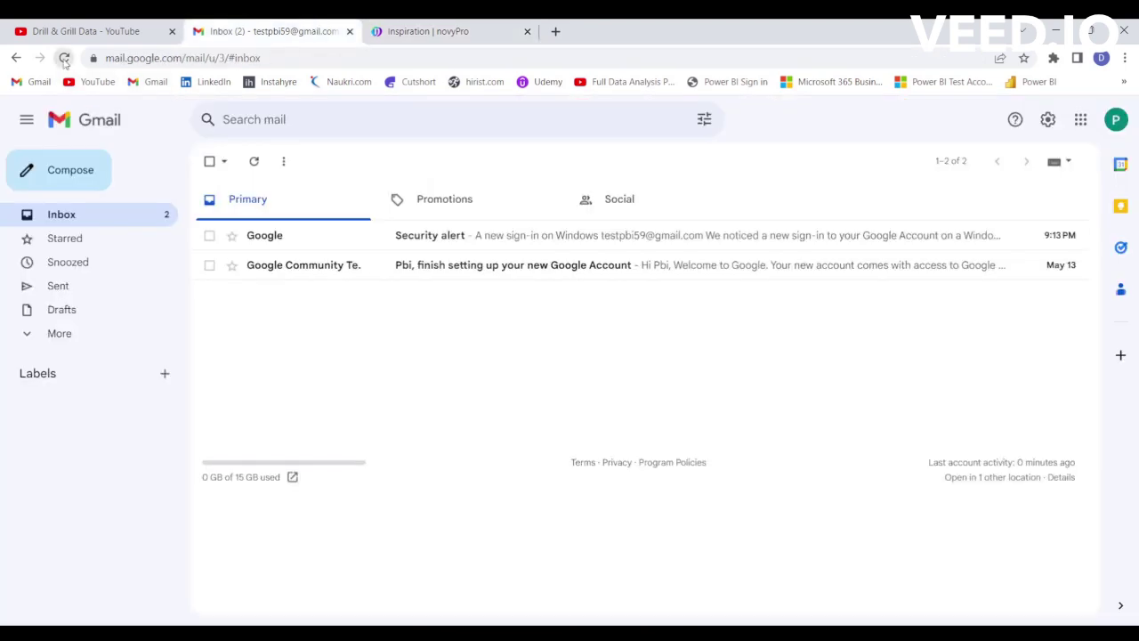
left_click(64, 58)
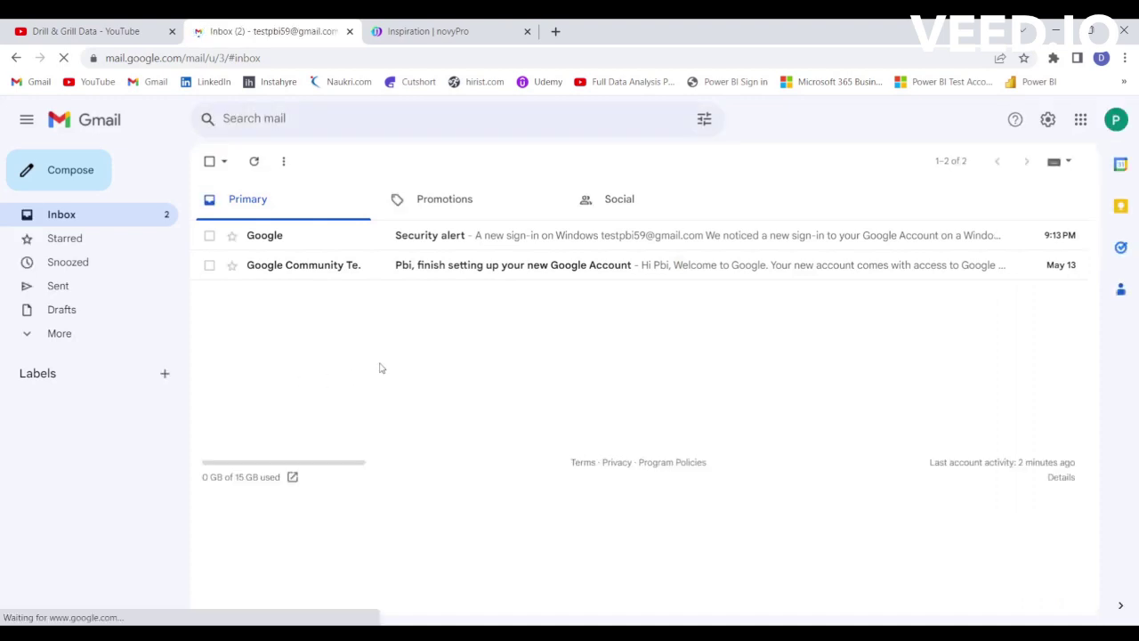
mouse_move(420, 25)
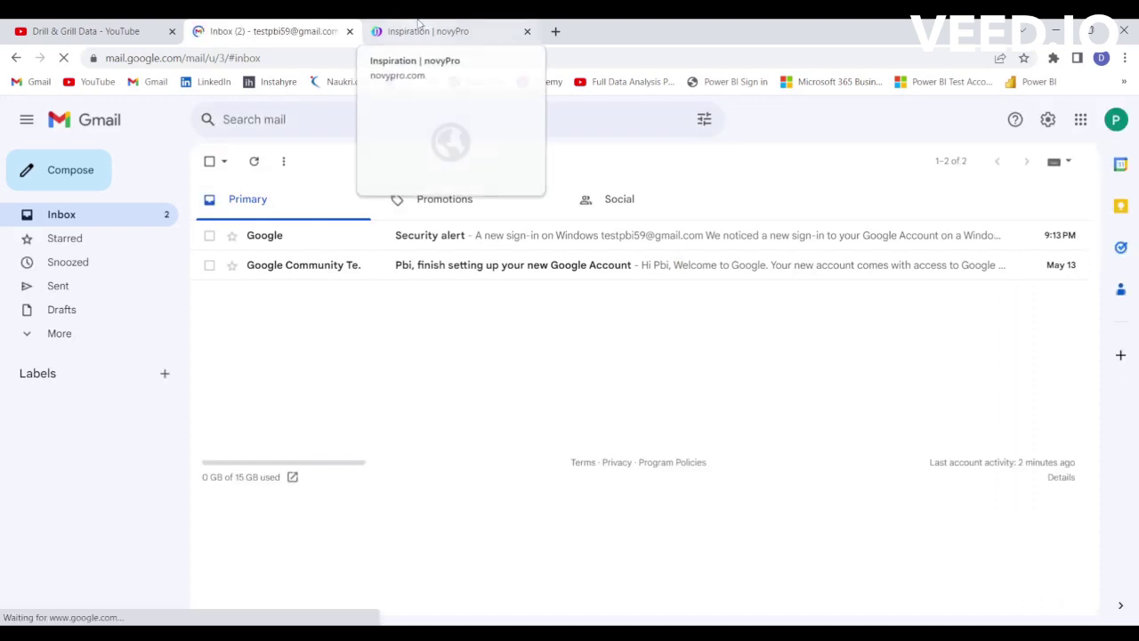
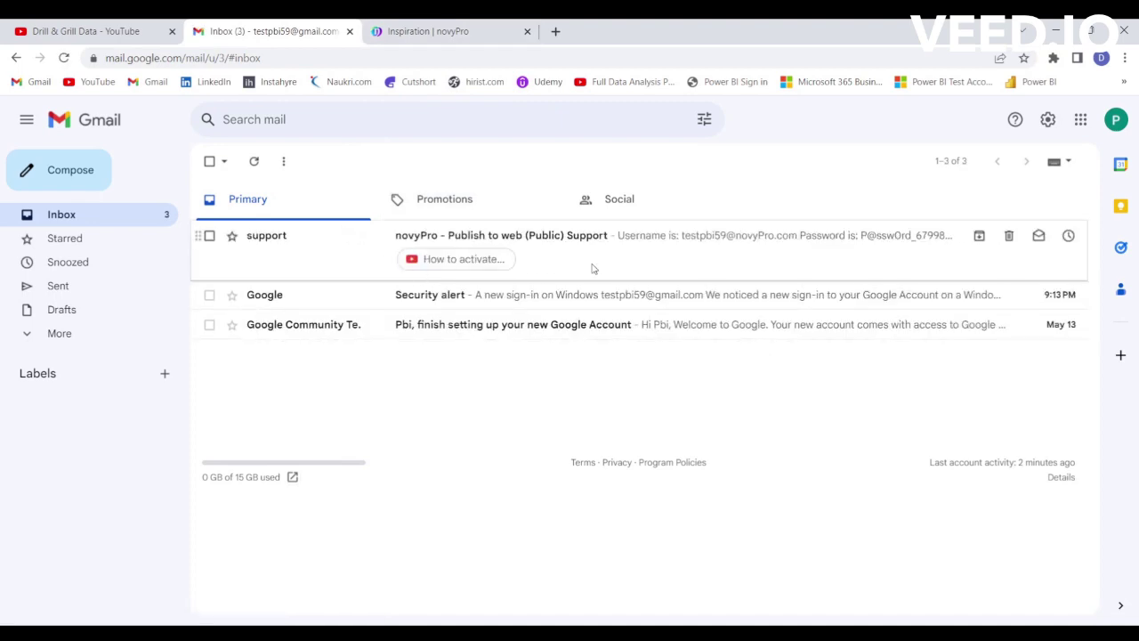
Open the novyPro support email, scroll to its username and password, and start a new browser tab.
left_click(592, 266)
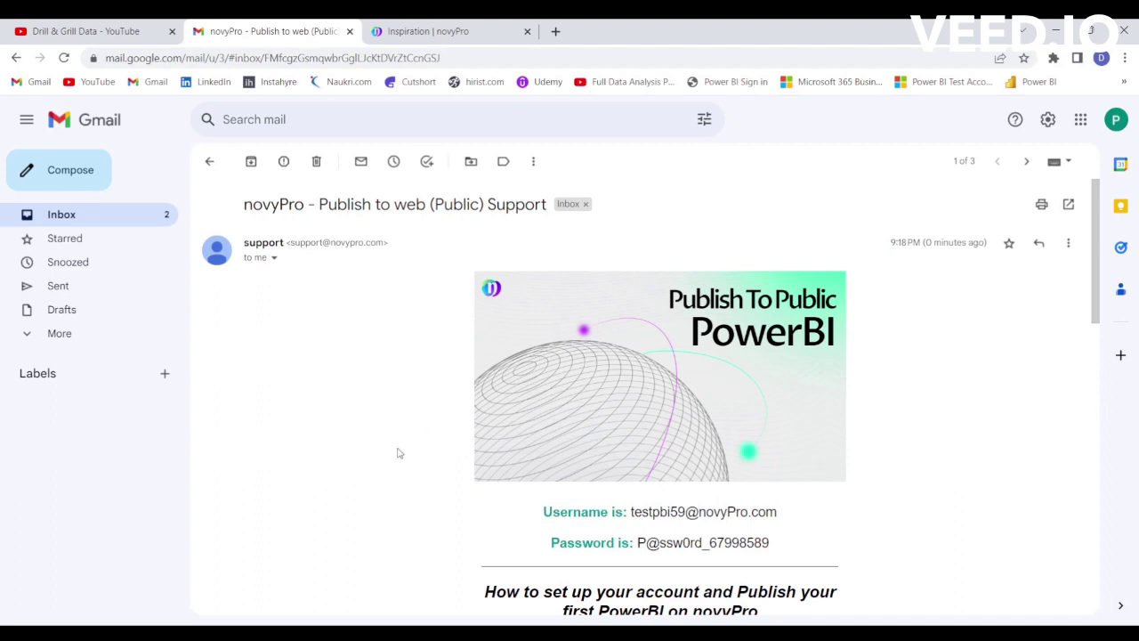
scroll(399, 453, "down", 2)
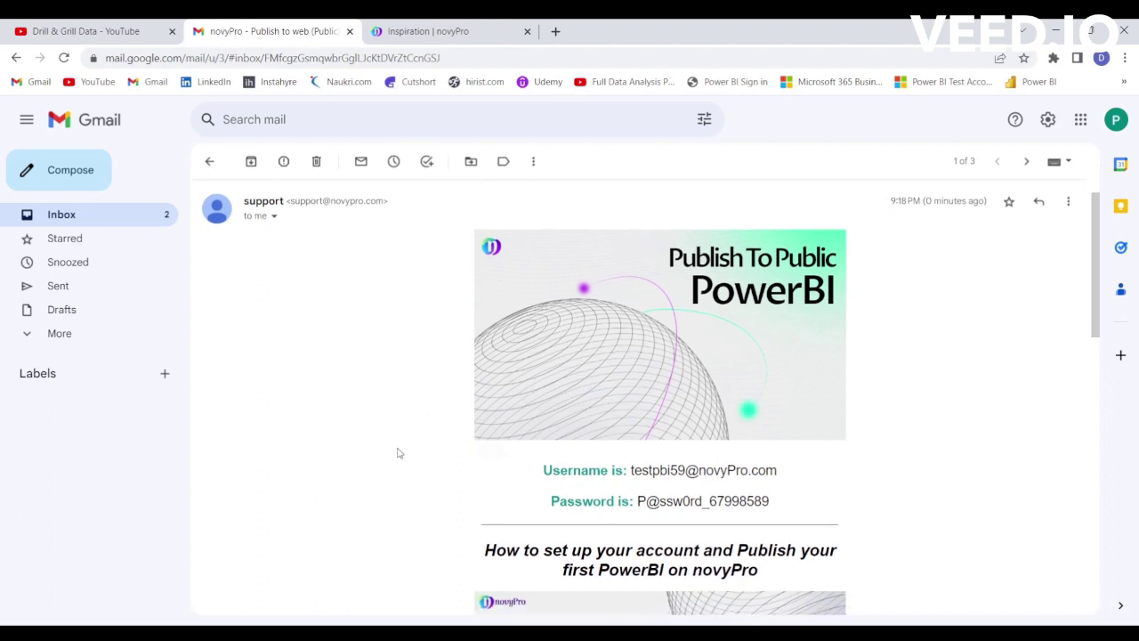
scroll(398, 453, "down", 2)
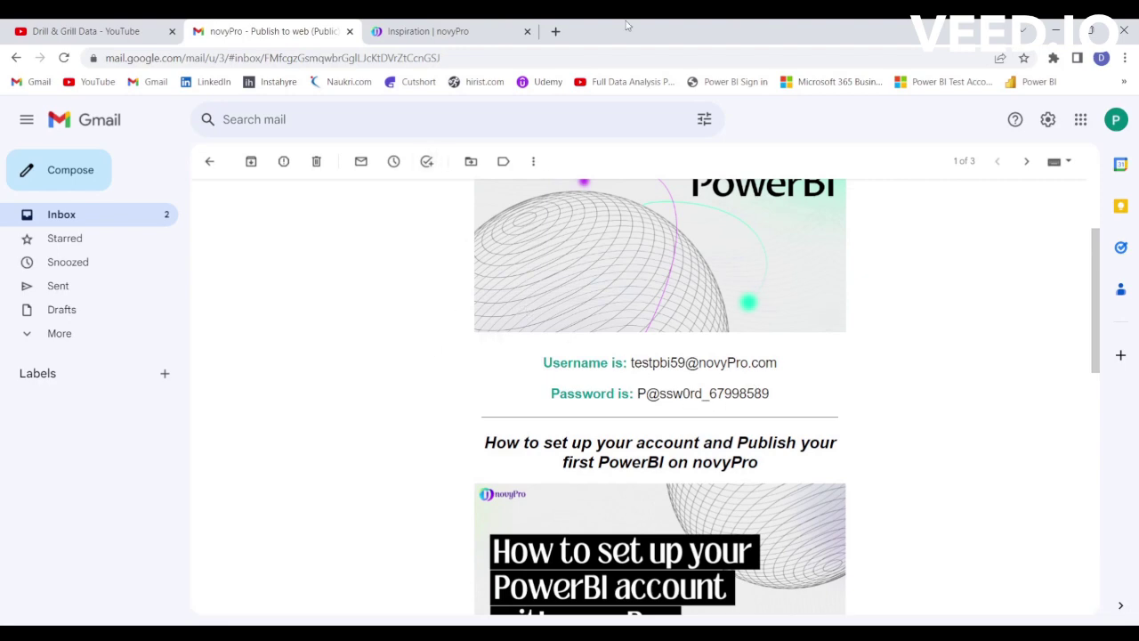
left_click(555, 31)
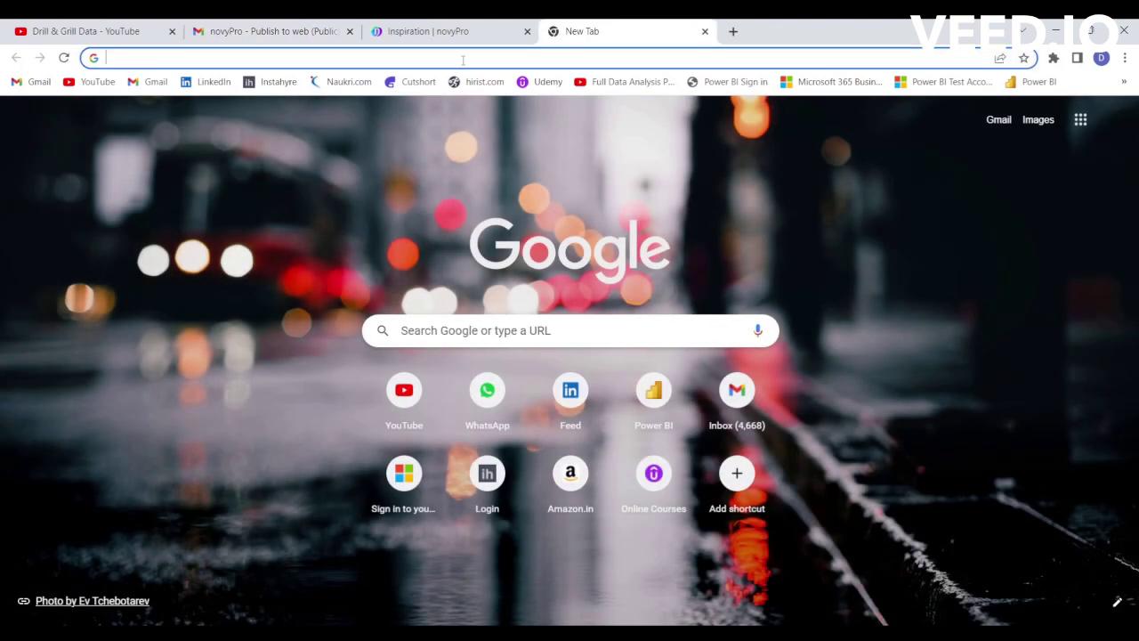
Load powerbi.com in the new tab.
left_click(463, 58)
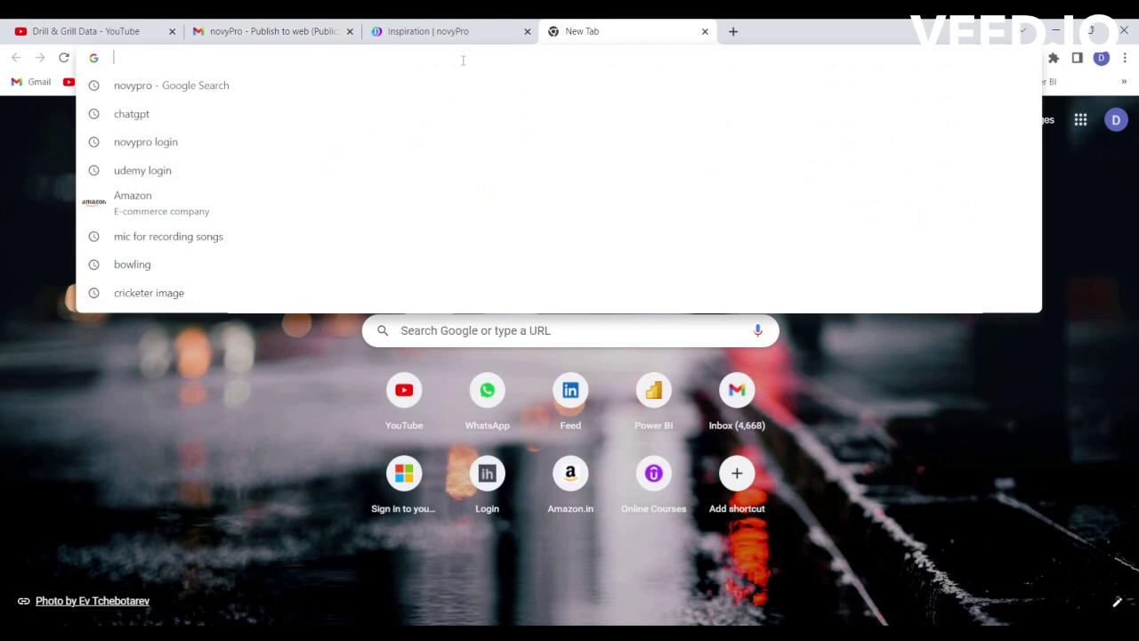
type("power")
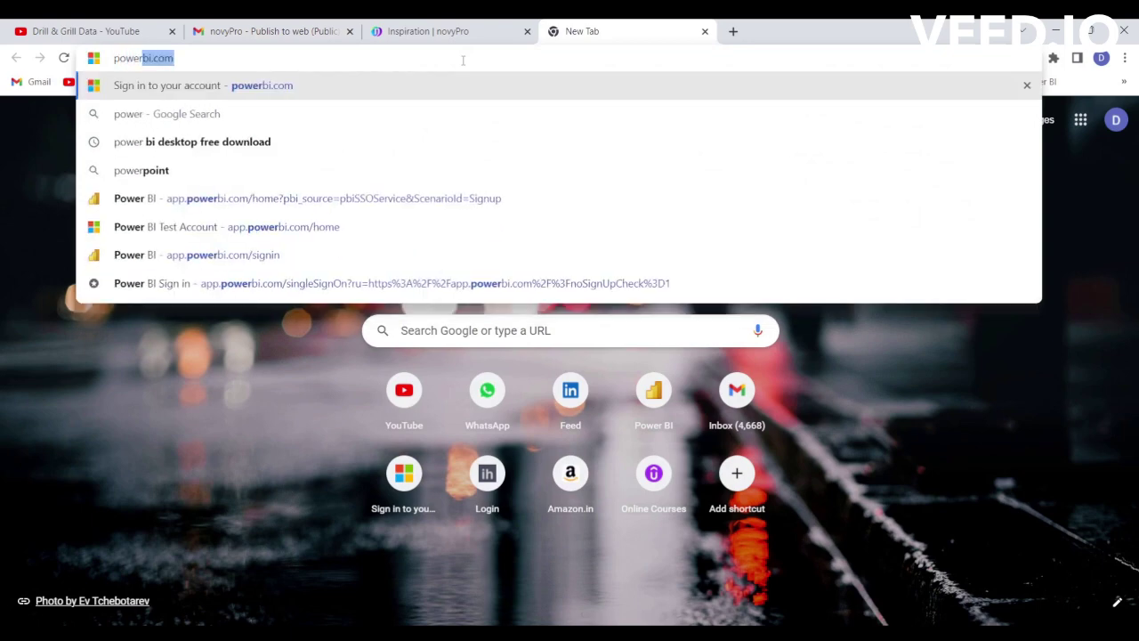
key("Return")
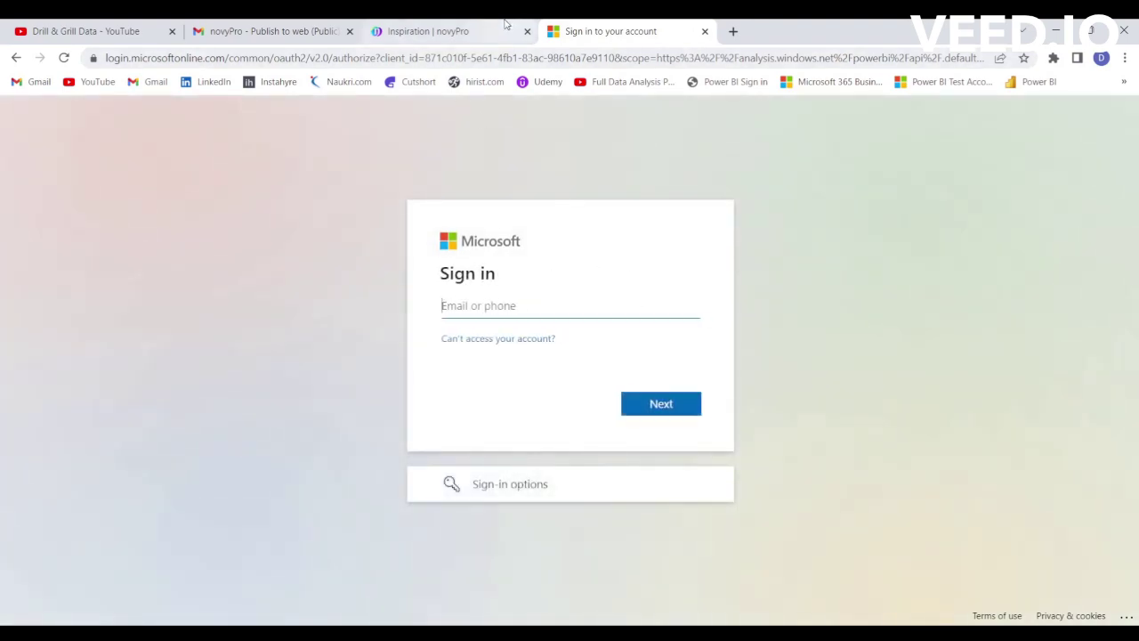
Copy the username from the novyPro credentials email and return to the Microsoft sign-in page.
left_click(482, 24)
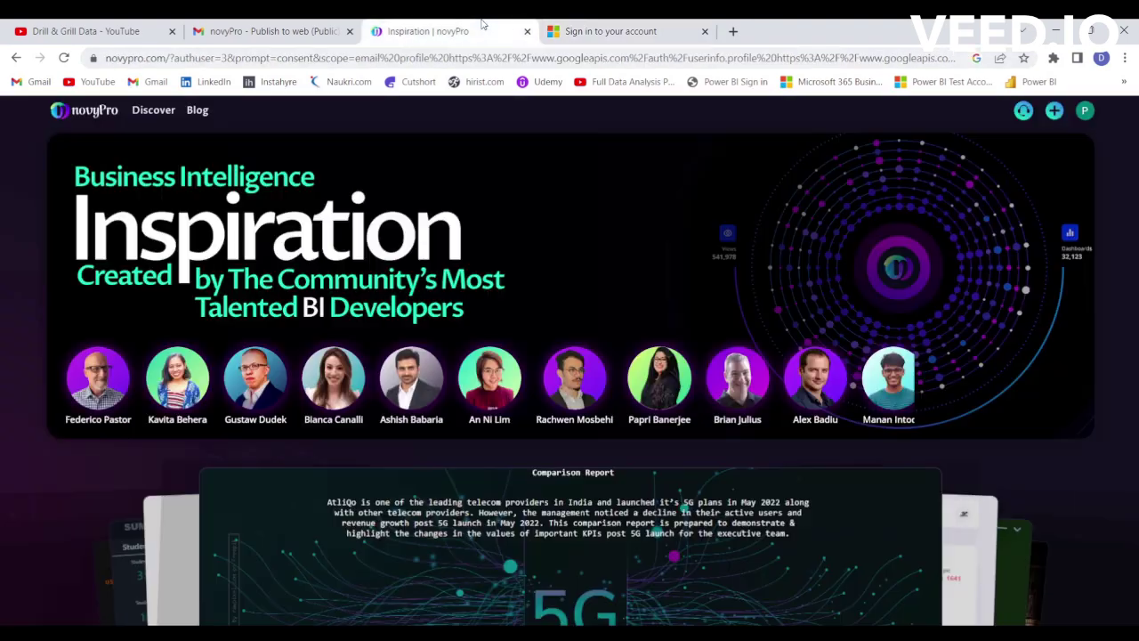
left_click(311, 27)
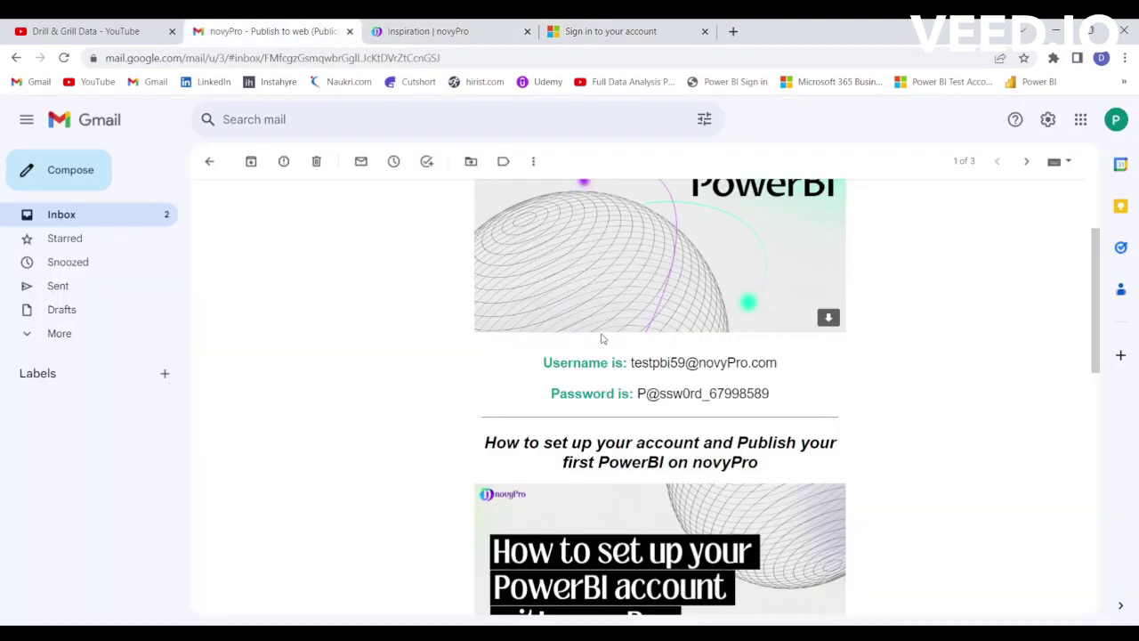
left_click_drag(778, 363, 630, 363)
key("ctrl+c")
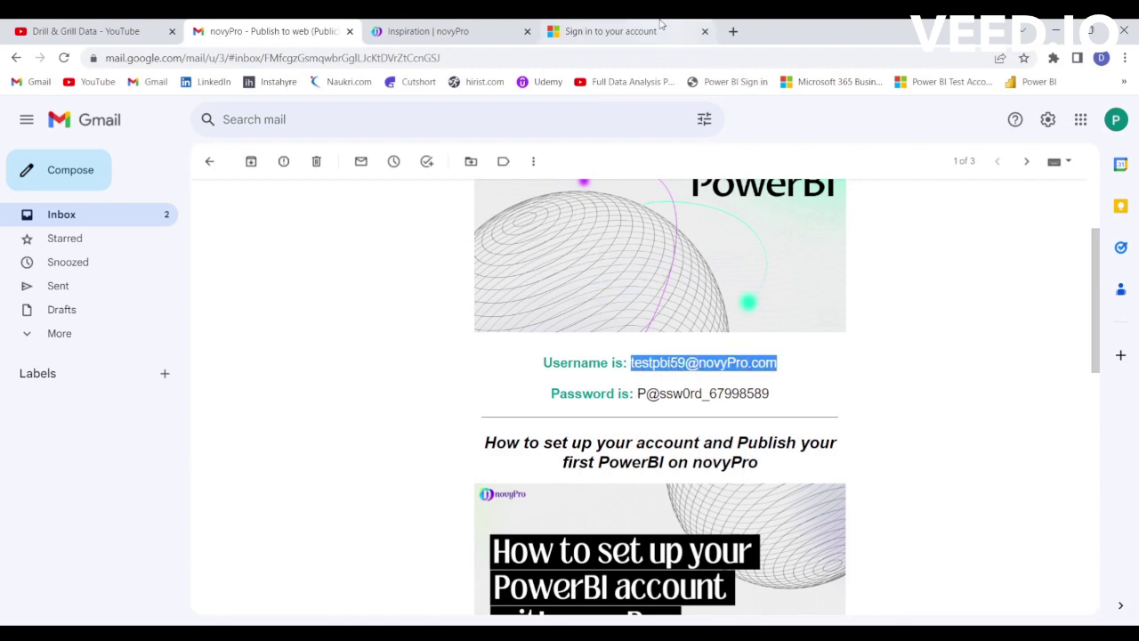
left_click(605, 31)
Paste the copied username into the email field and continue to the password step.
left_click(534, 308)
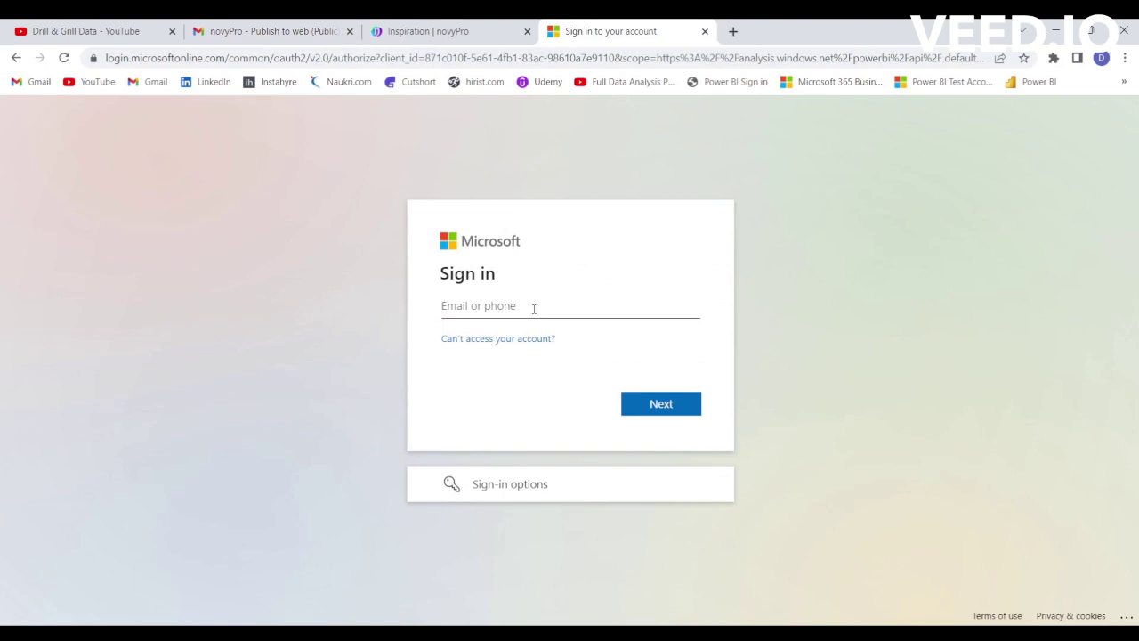
key("ctrl+v")
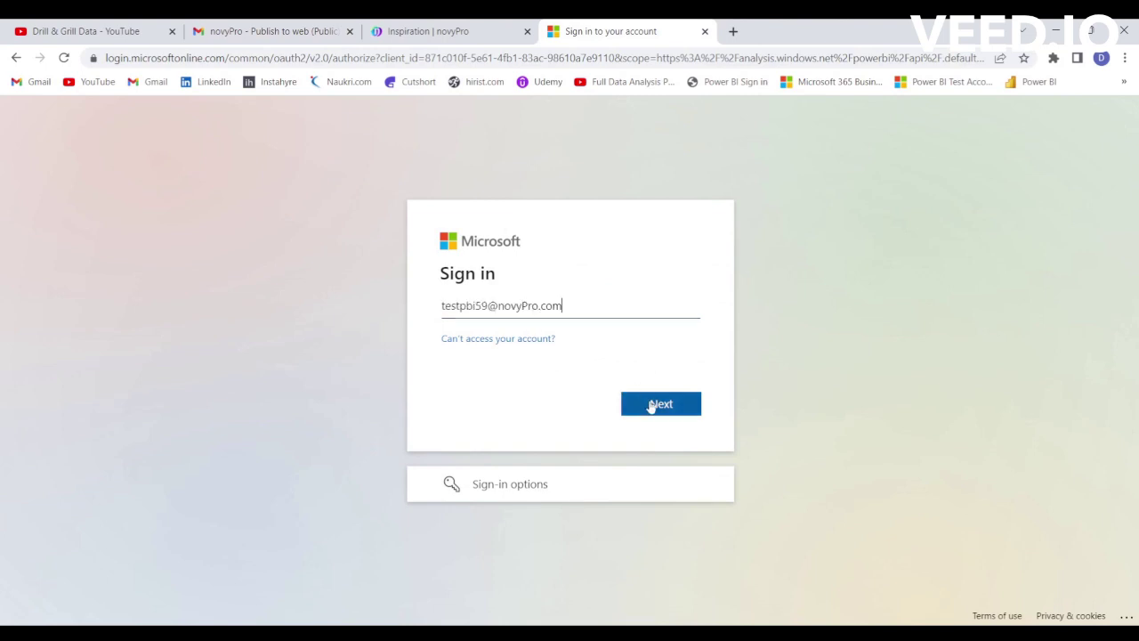
left_click(650, 405)
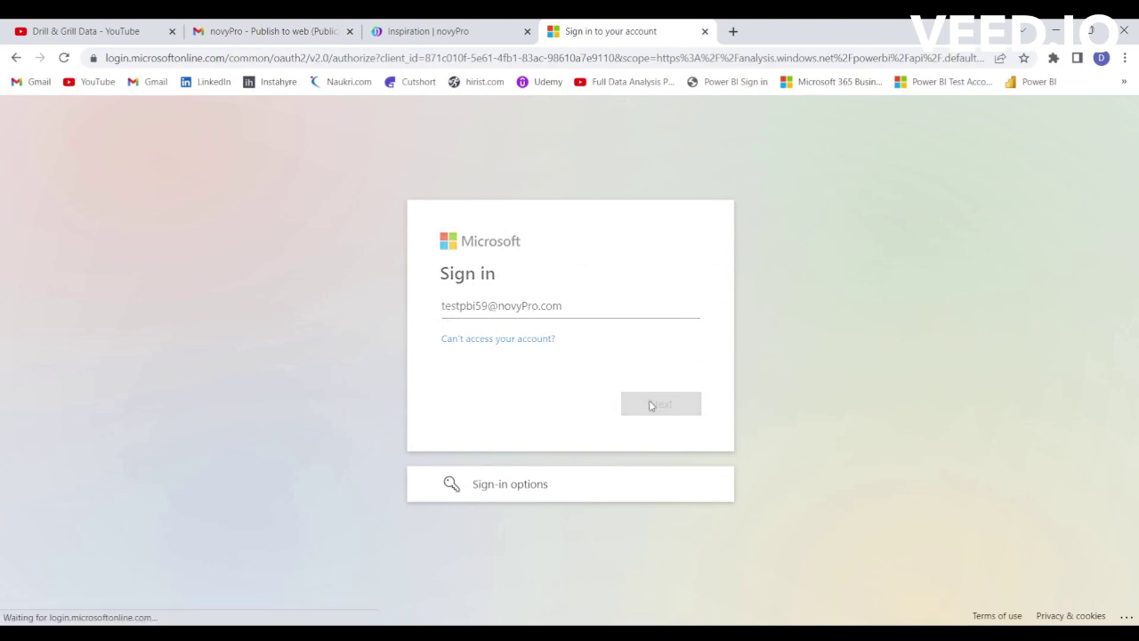
Copy the password from the credentials email, paste it, and sign in.
left_click(298, 29)
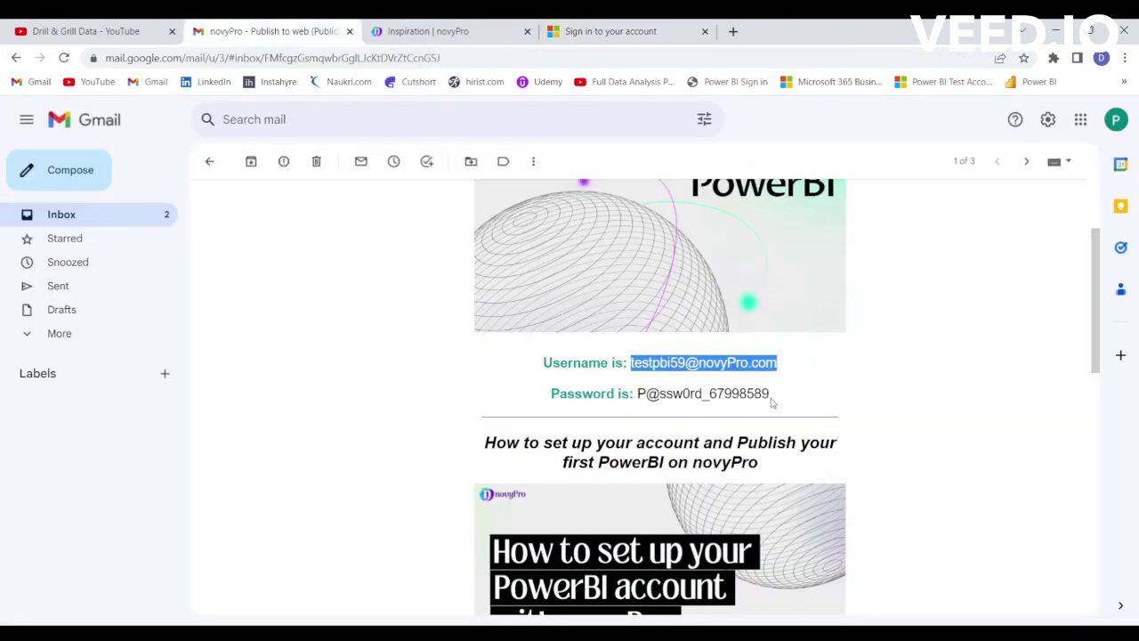
left_click_drag(770, 393, 640, 388)
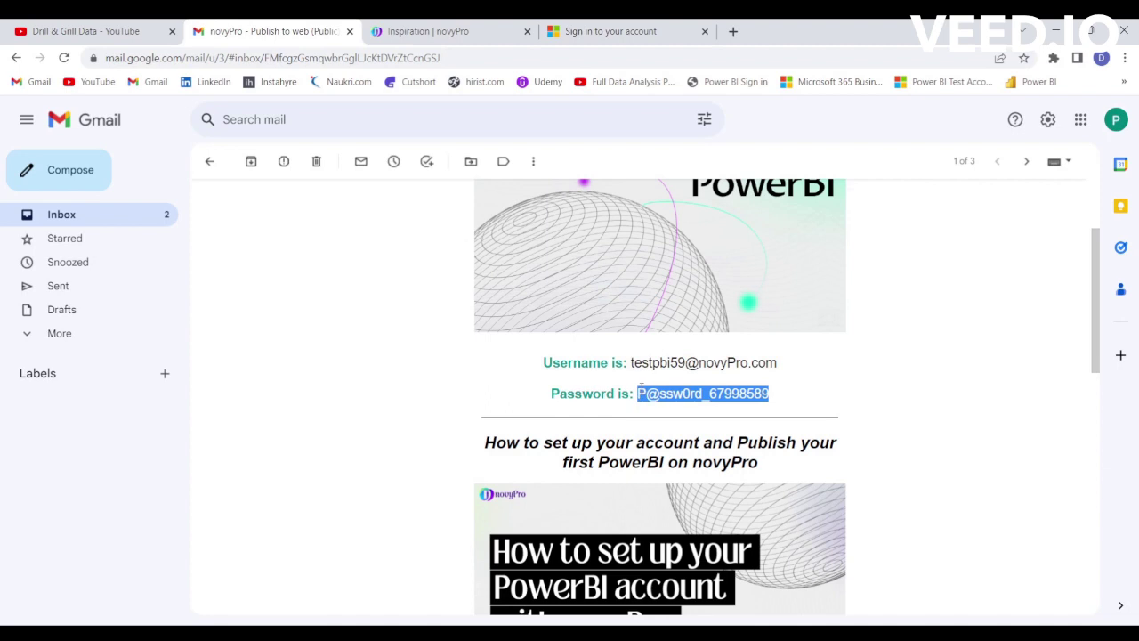
left_click(633, 28)
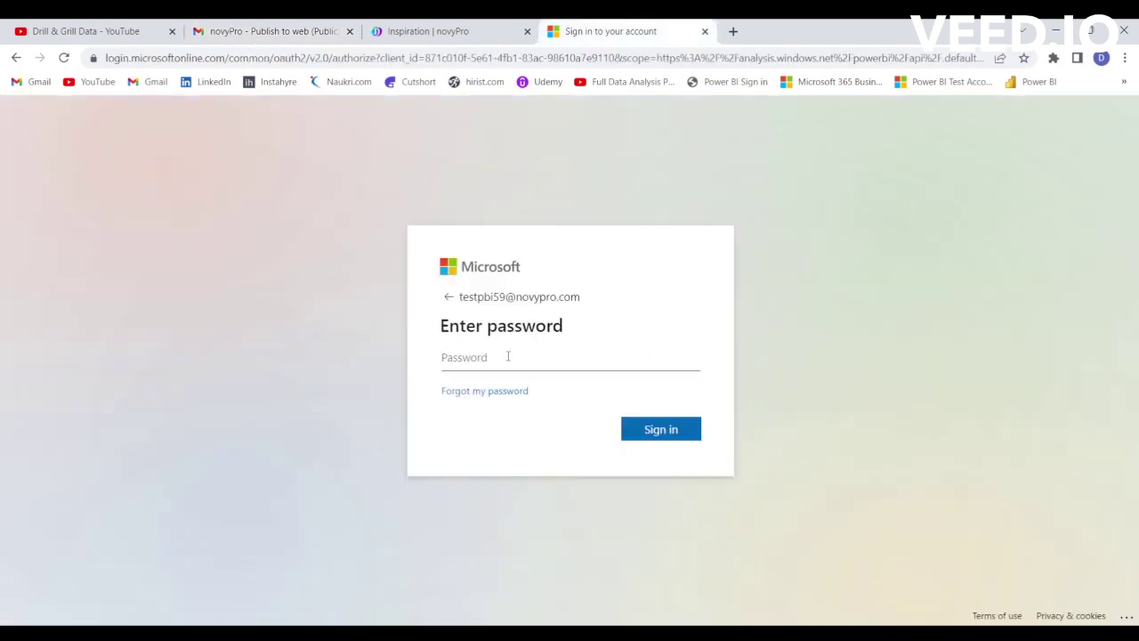
key("ctrl+v")
left_click(653, 430)
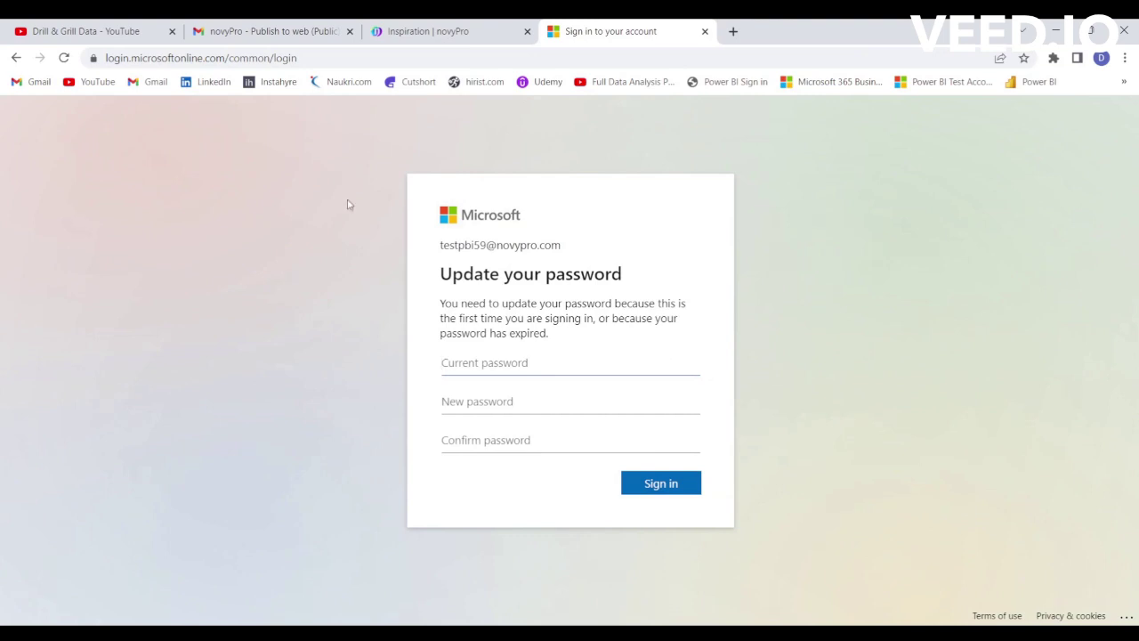
Paste the emailed current password into the Update your password form.
left_click(289, 31)
left_click(666, 24)
key("ctrl+v")
Type a new mixed-case password, confirm it, and submit the password update.
key("Caps_Lock")
type("•••")
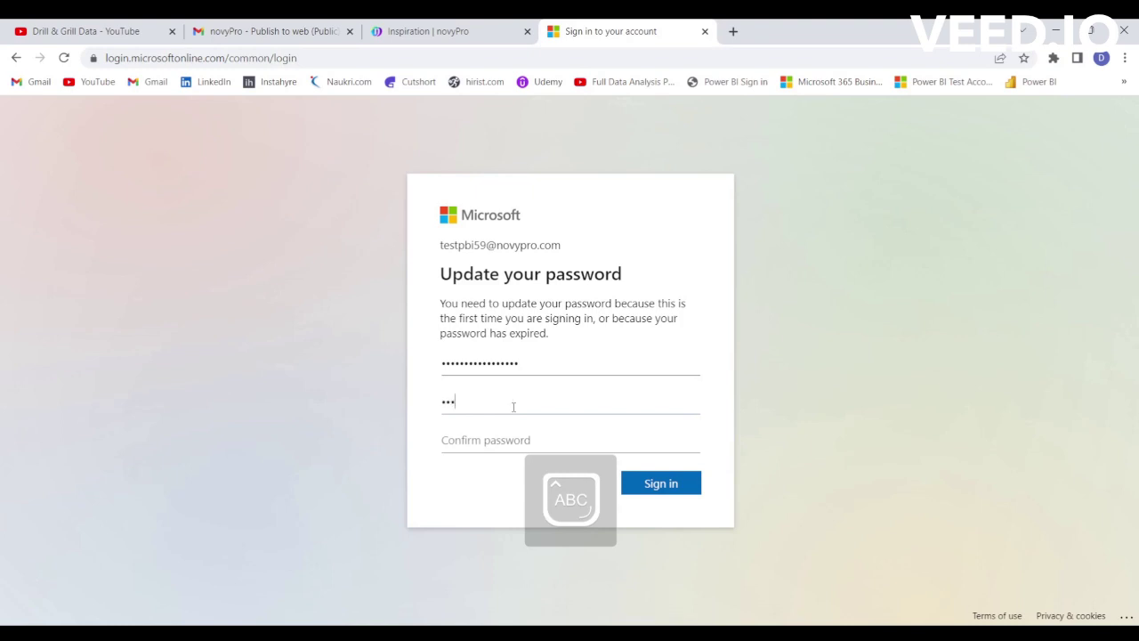
type("••••••••")
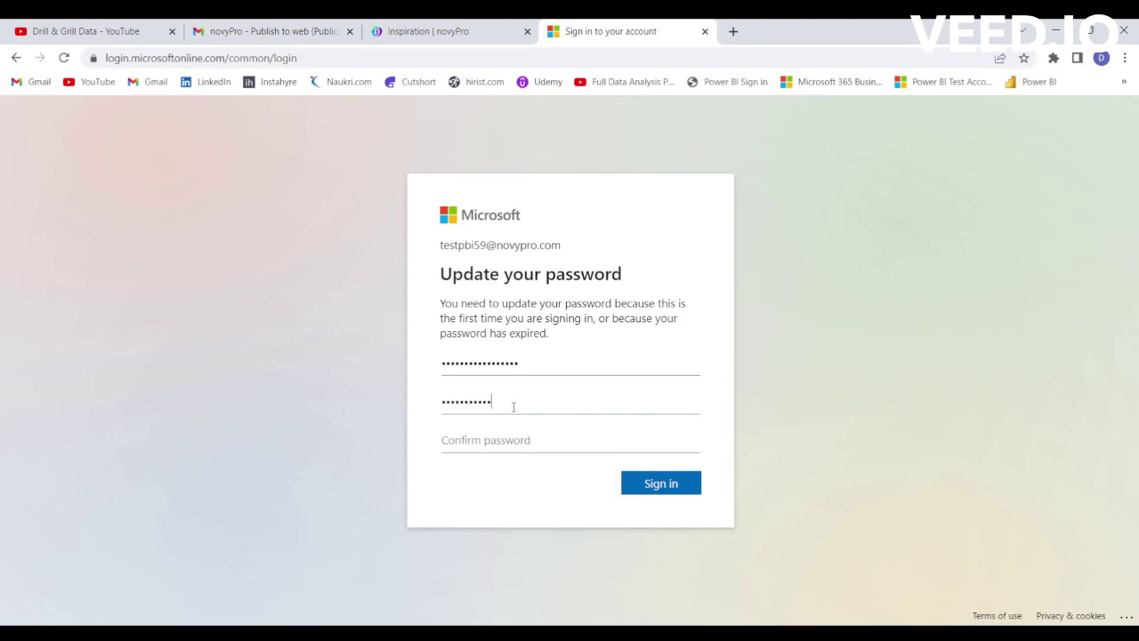
key("Caps_Lock")
type("•")
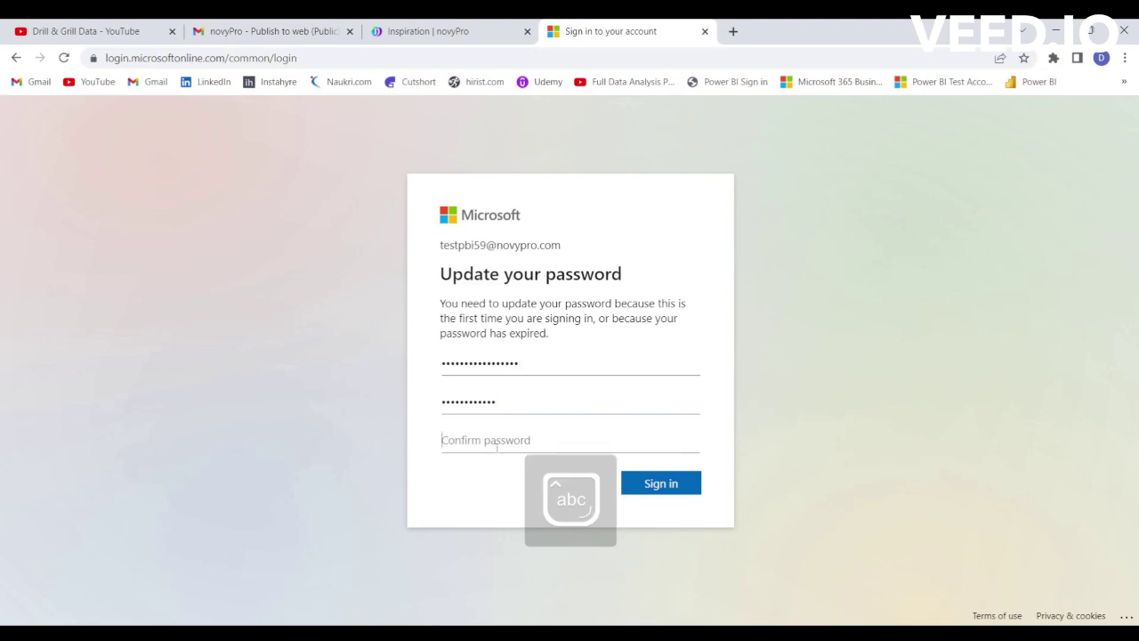
key("Caps_Lock")
left_click(496, 448)
type("•••")
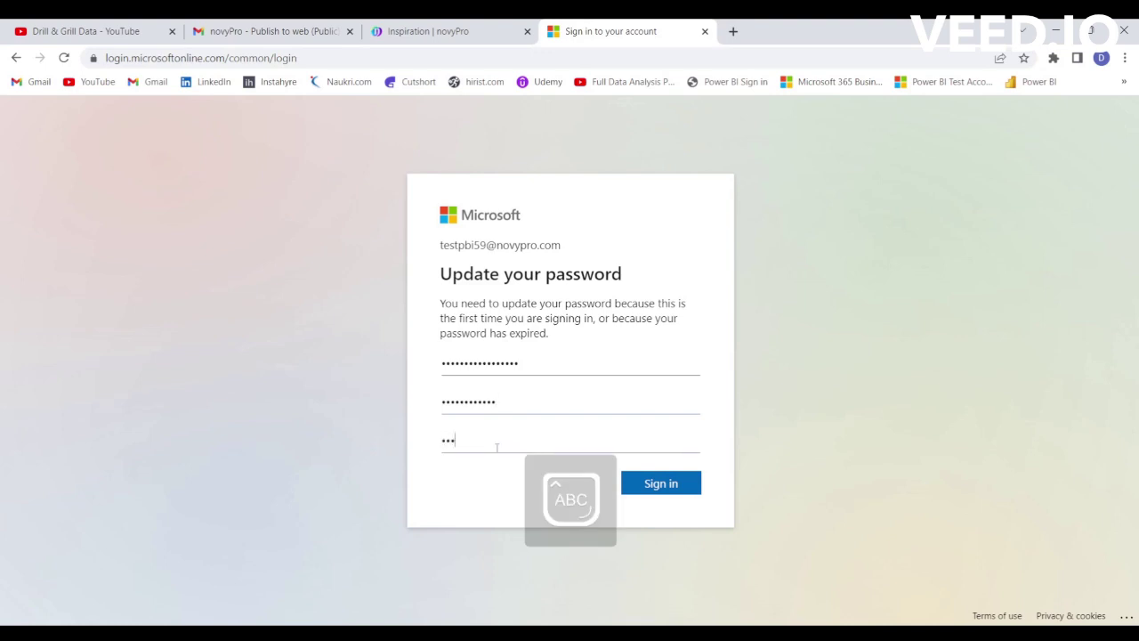
type("••••••")
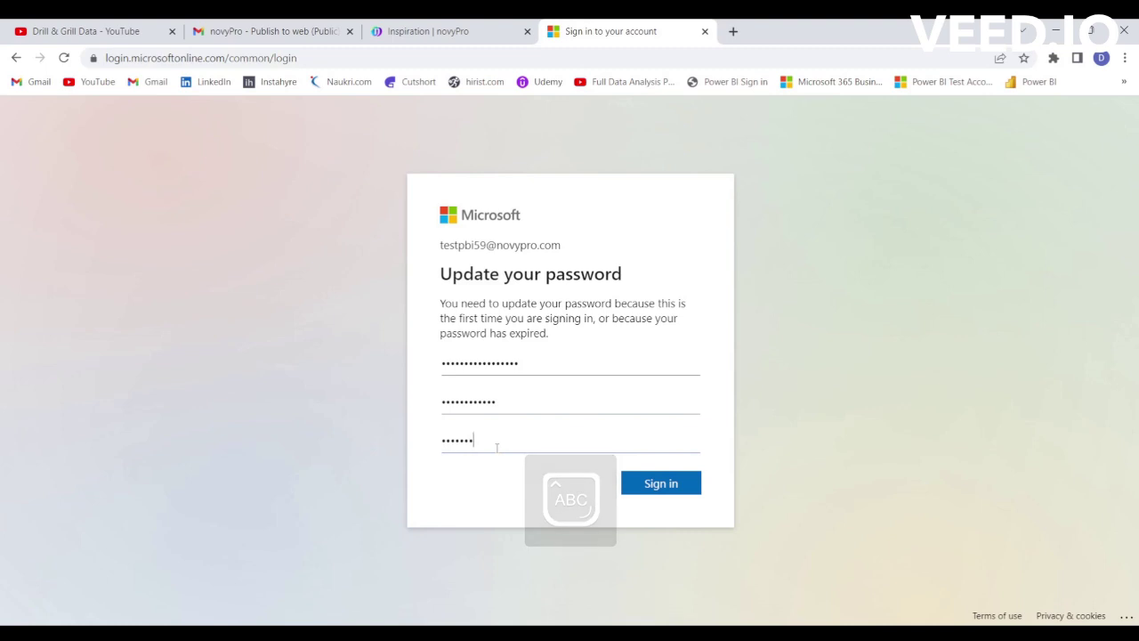
type("•")
key("Caps_Lock")
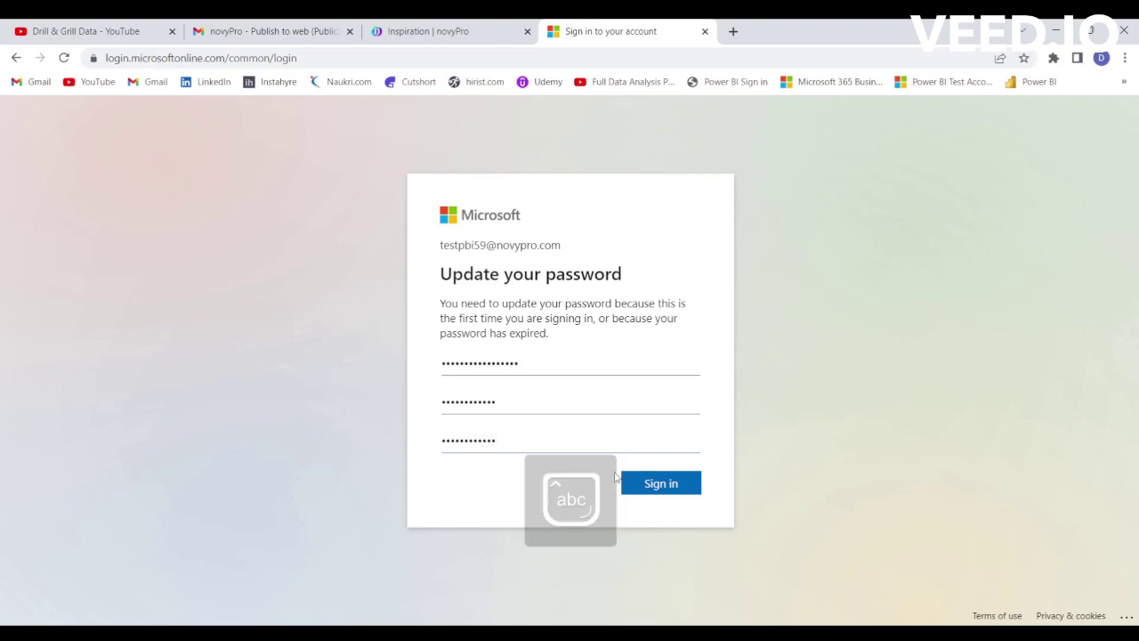
left_click(660, 486)
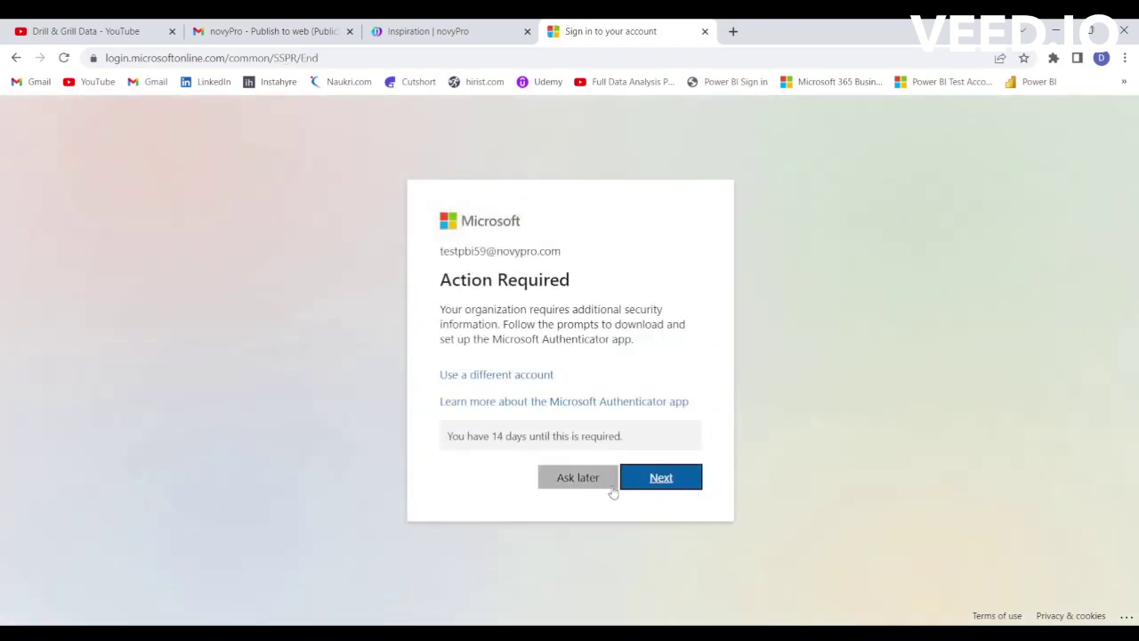
Proceed through the Action Required and security info notices to the Keep your account secure page.
left_click(584, 482)
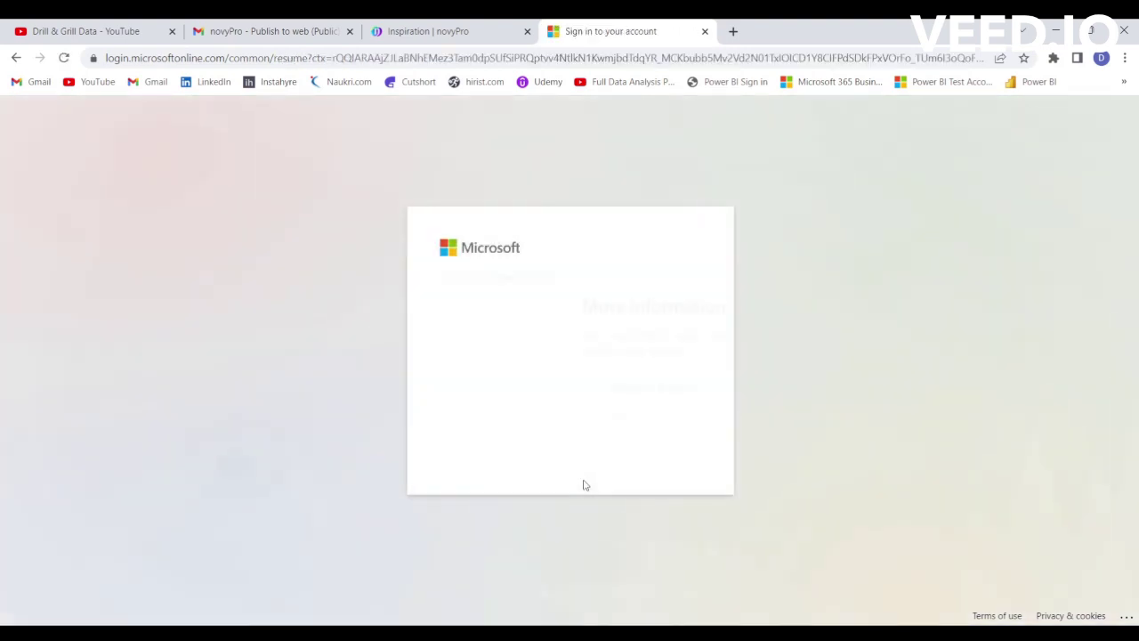
left_click(672, 452)
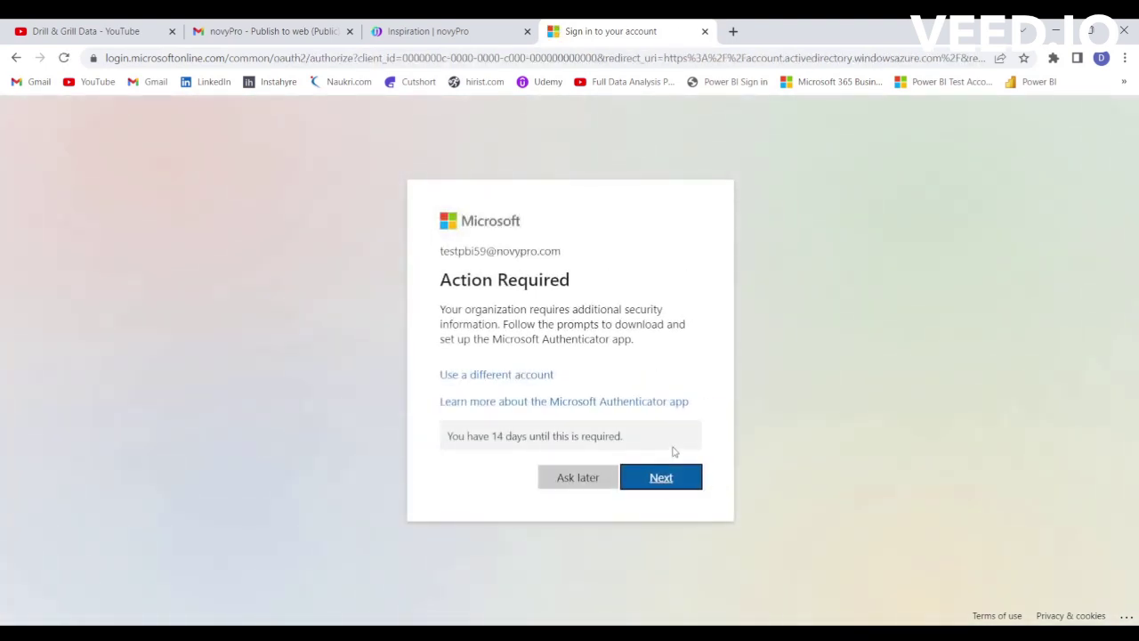
left_click(573, 479)
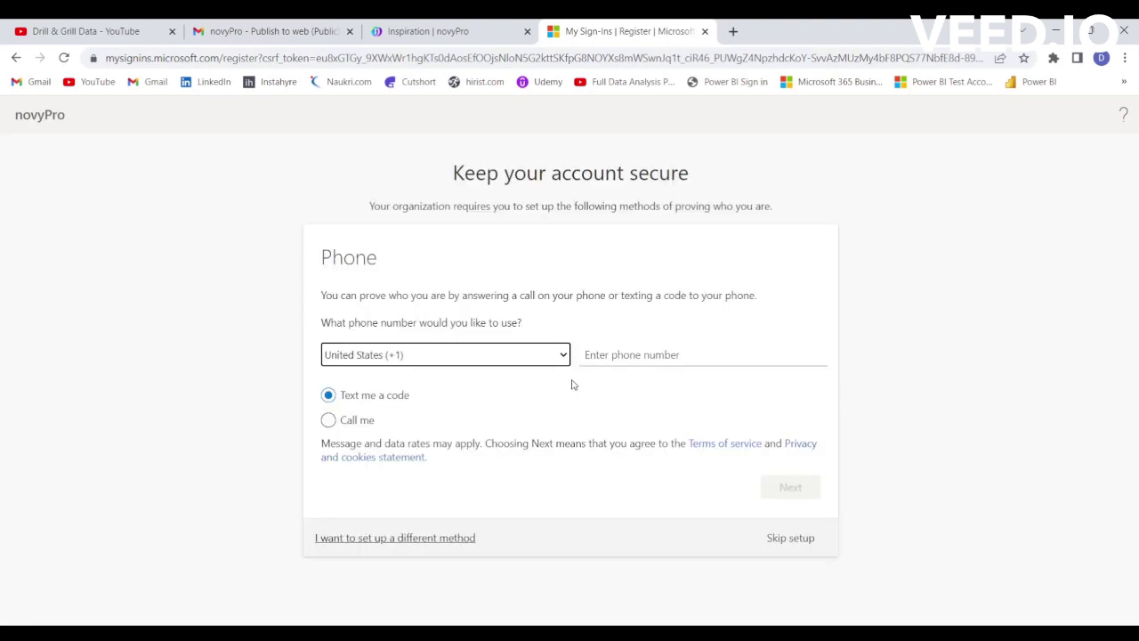
Choose India (+91), paste the phone number, and request a verification text.
left_click(551, 358)
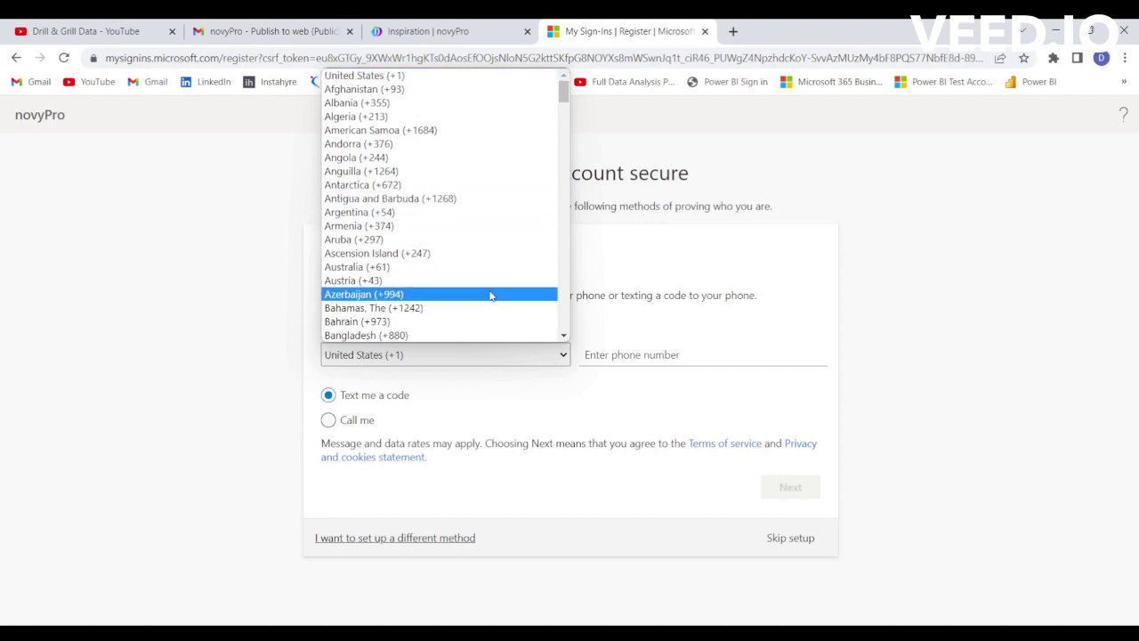
scroll(490, 293, "down", 3)
scroll(490, 296, "down", 18)
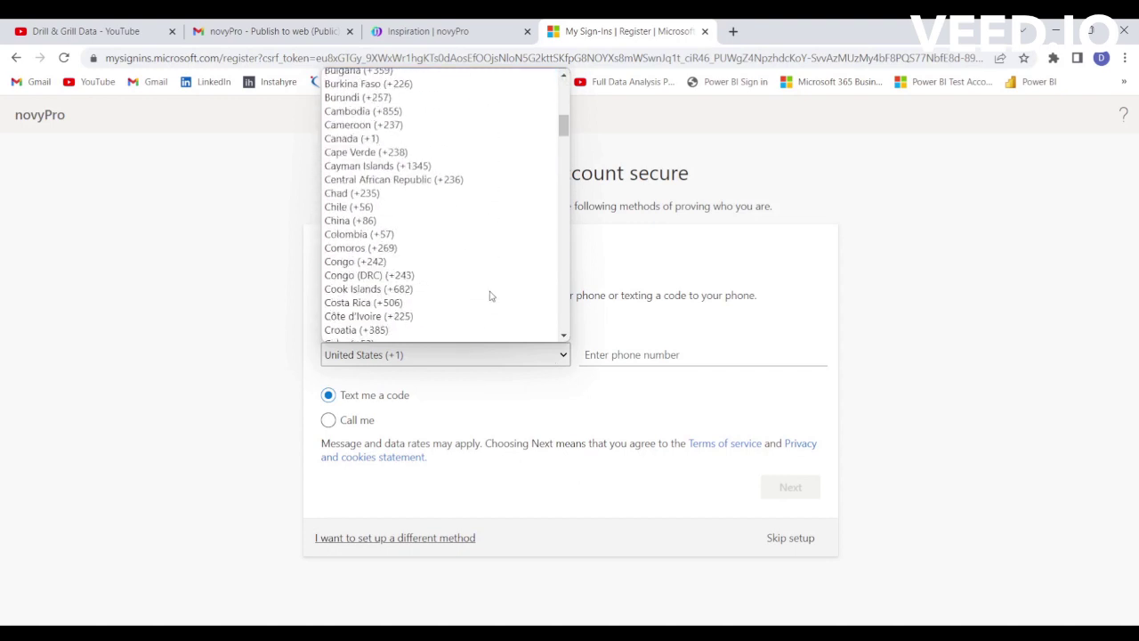
scroll(490, 295, "down", 12)
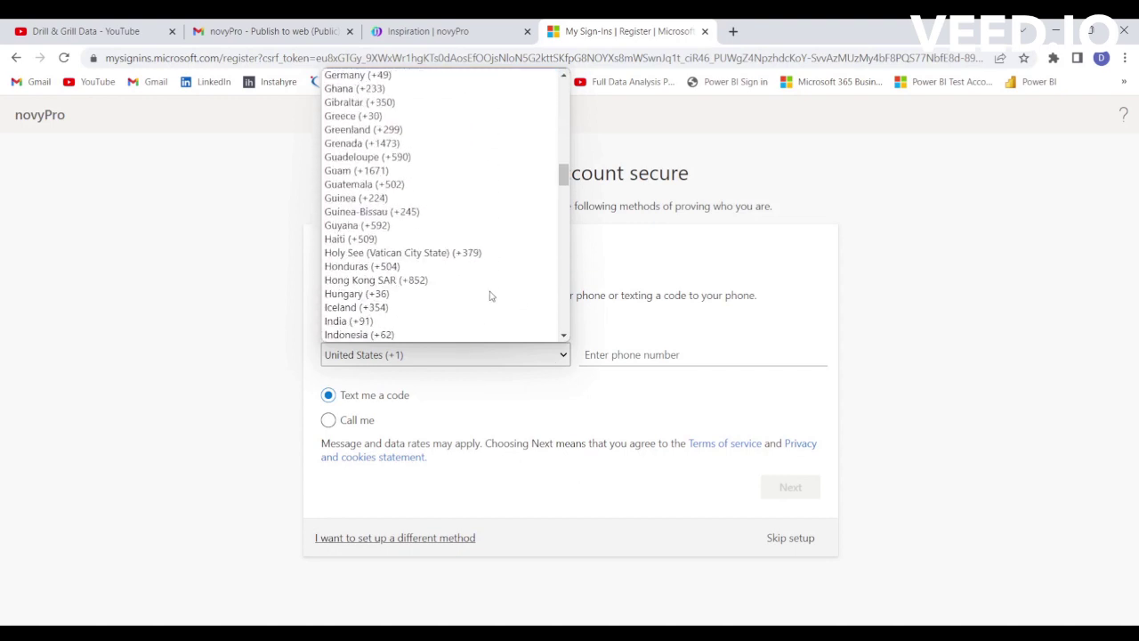
scroll(489, 295, "up", 3)
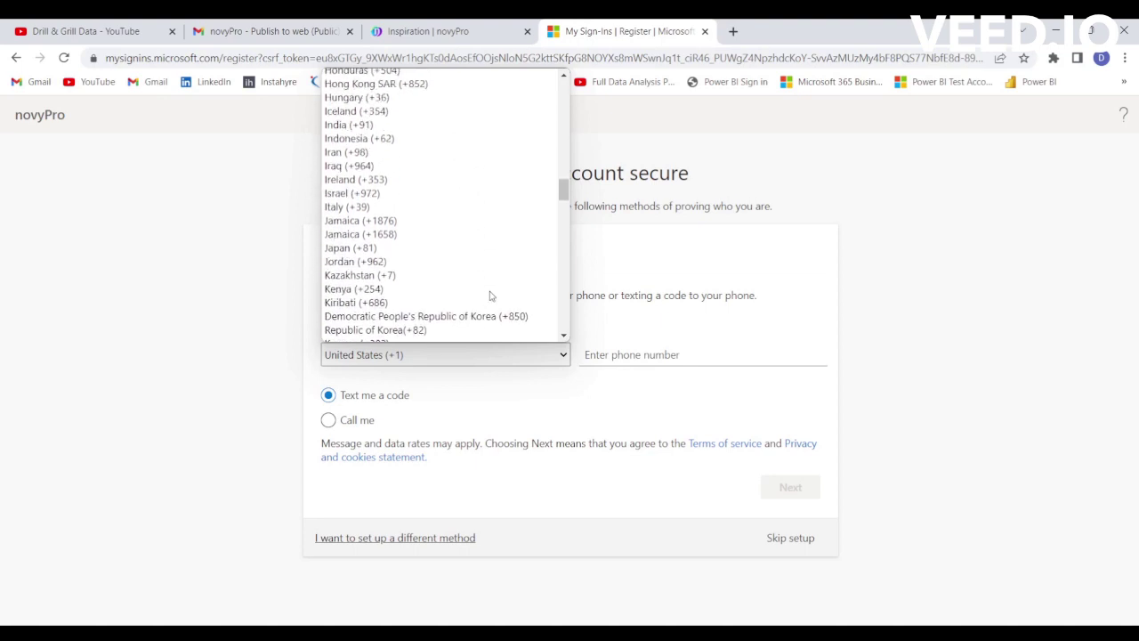
left_click(364, 132)
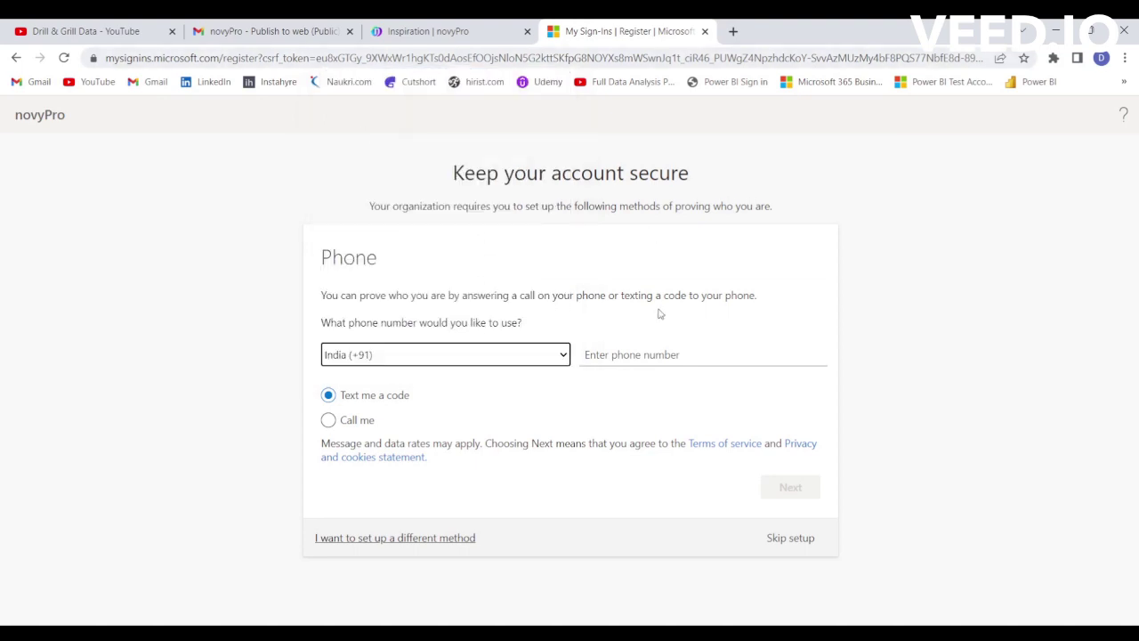
left_click(636, 355)
key("ctrl+v")
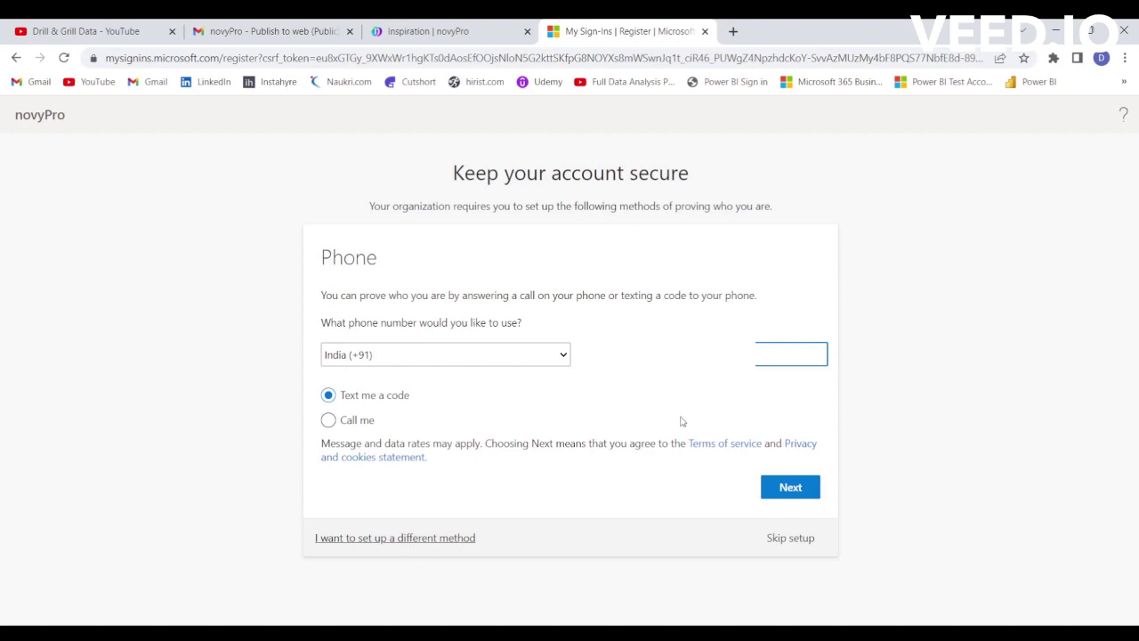
left_click(792, 488)
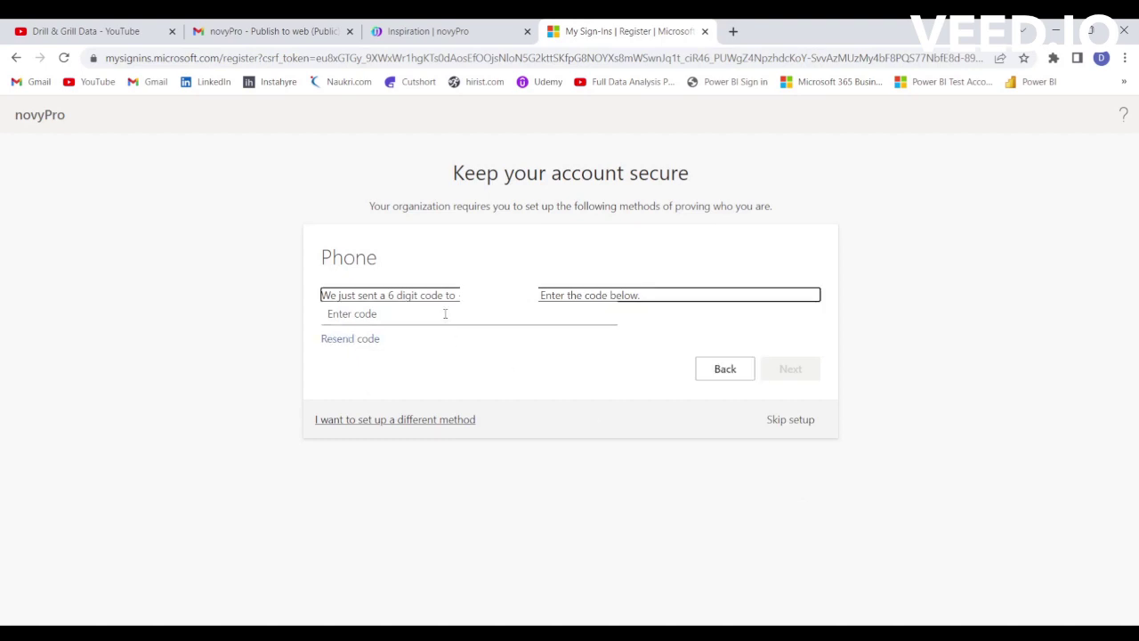
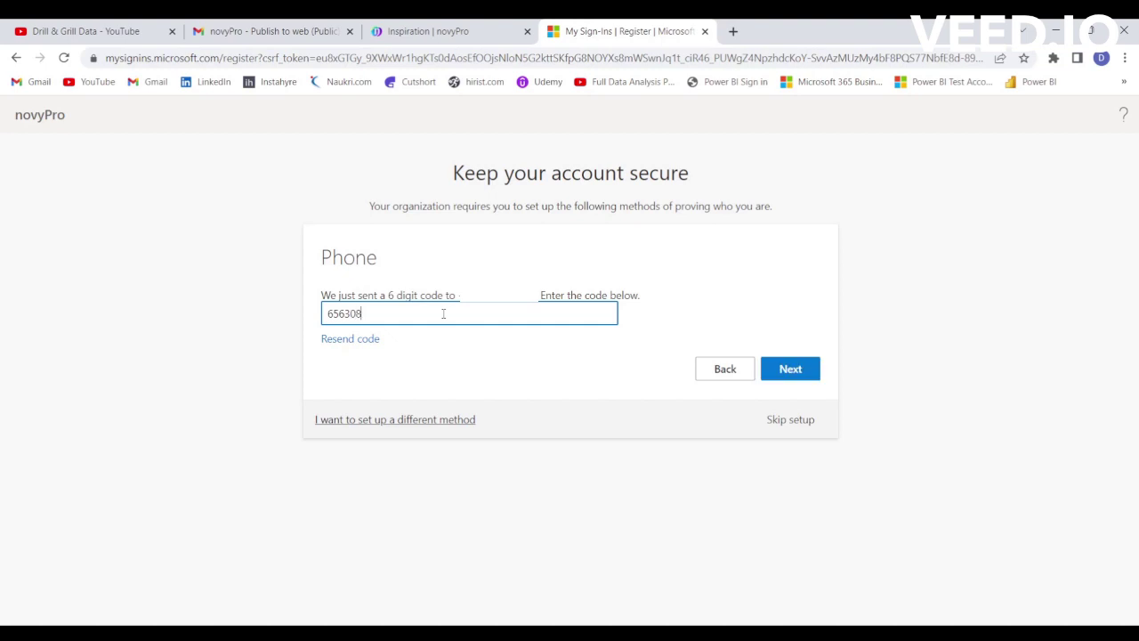
Enter the texted six-digit verification code and finish registering the phone.
left_click(796, 370)
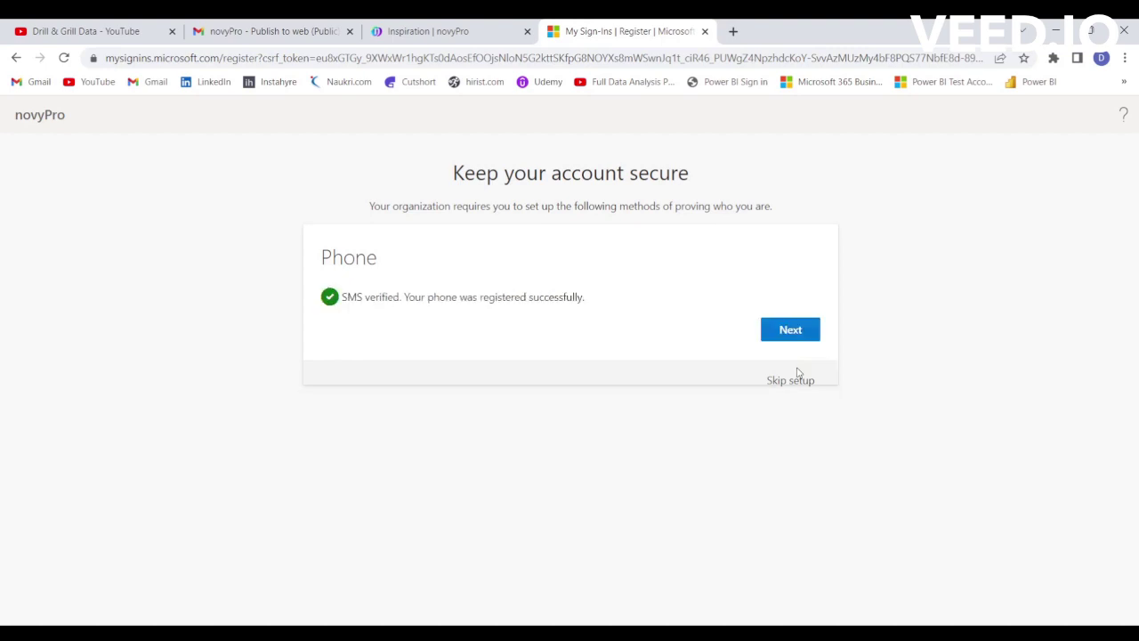
left_click(792, 331)
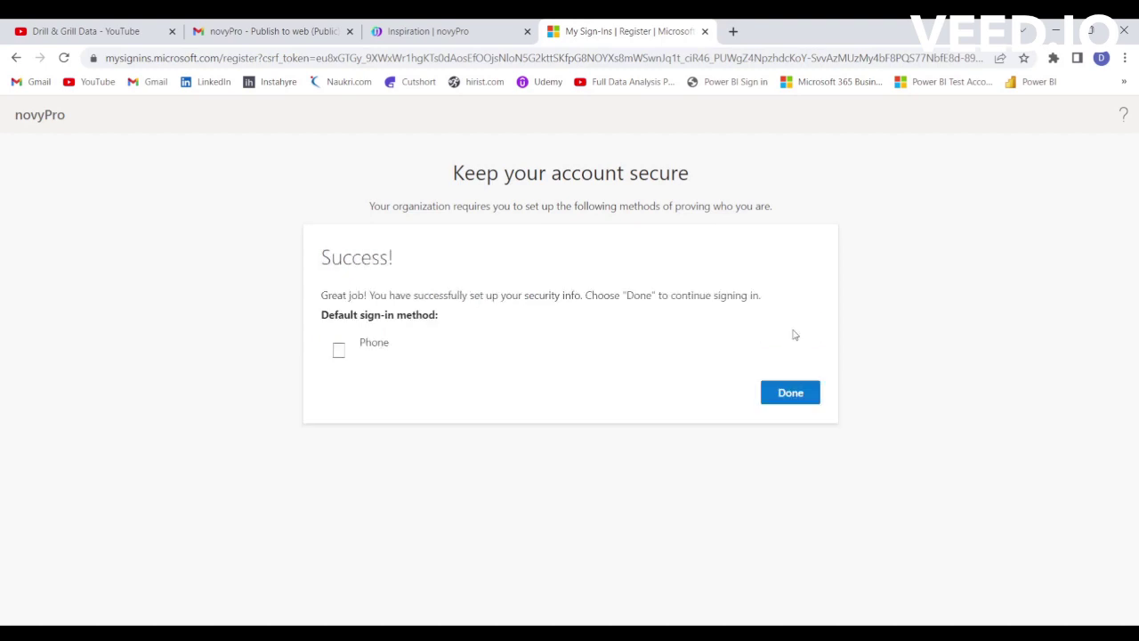
Click Done on the Success page and tick Don't show this again on the Stay signed in prompt.
left_click(797, 399)
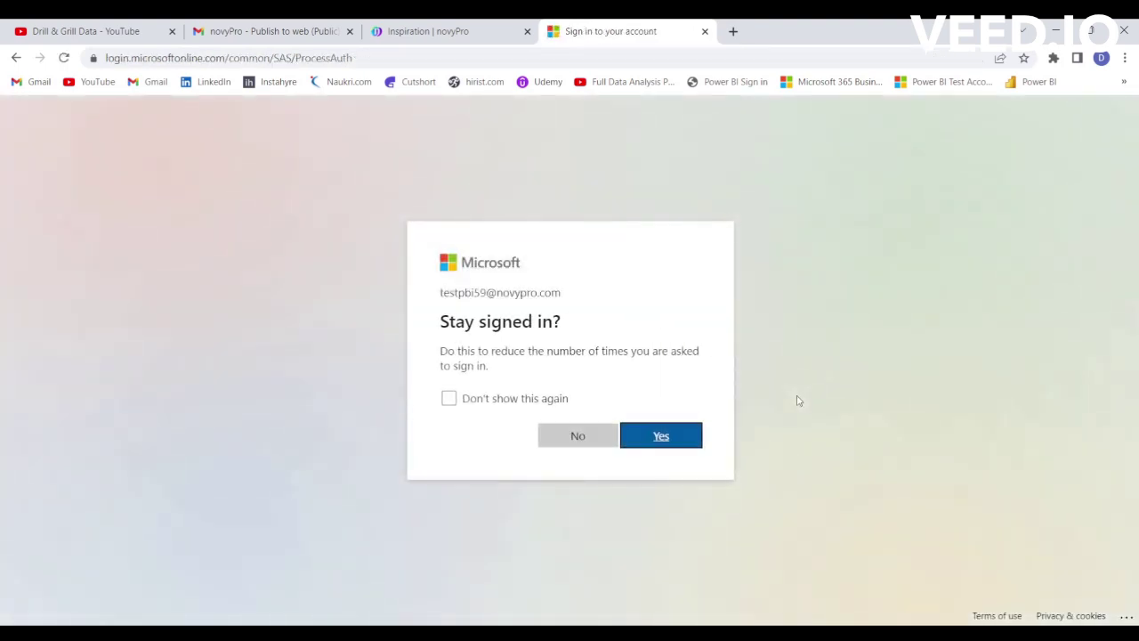
left_click(491, 399)
Stay signed in, acknowledge the free licence notice, and dismiss the What brought you here today prompt.
left_click(663, 435)
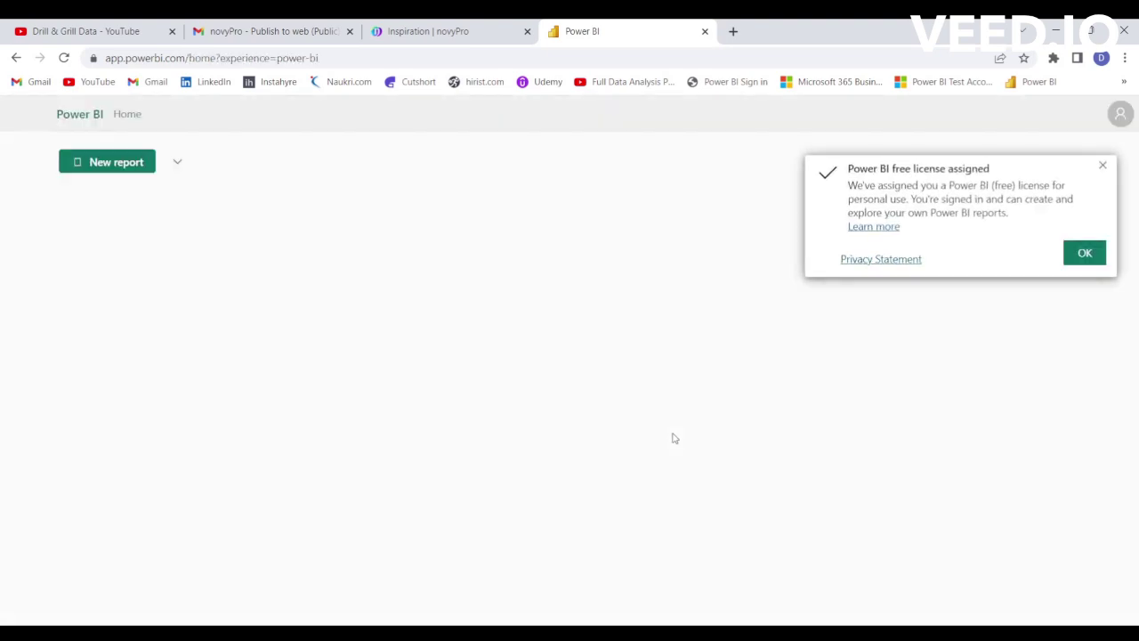
left_click(1088, 256)
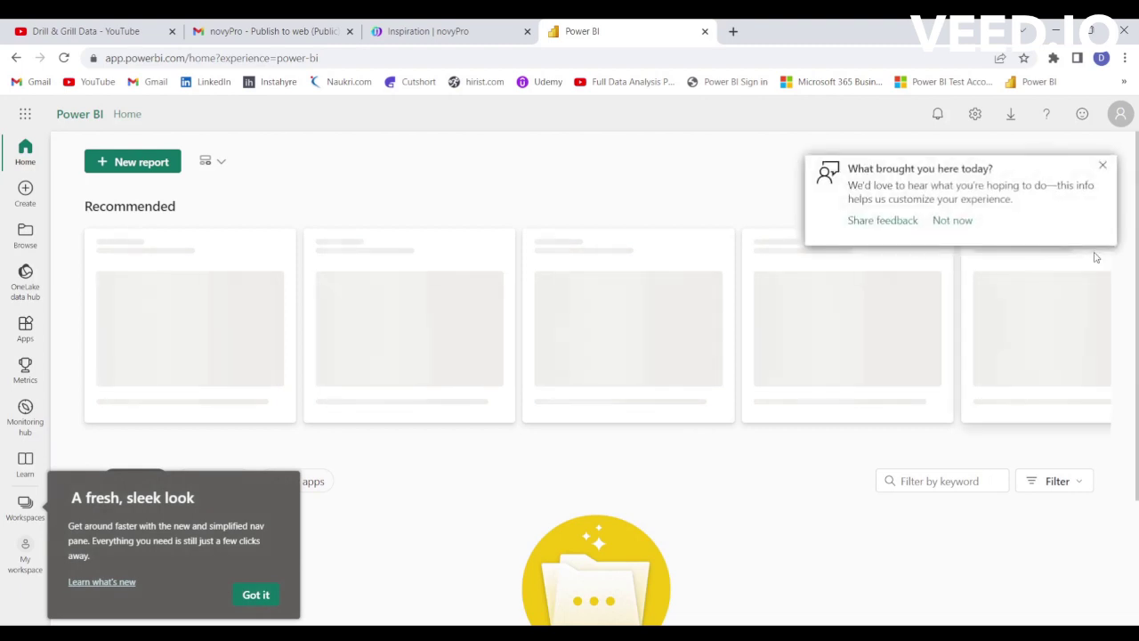
left_click(1102, 164)
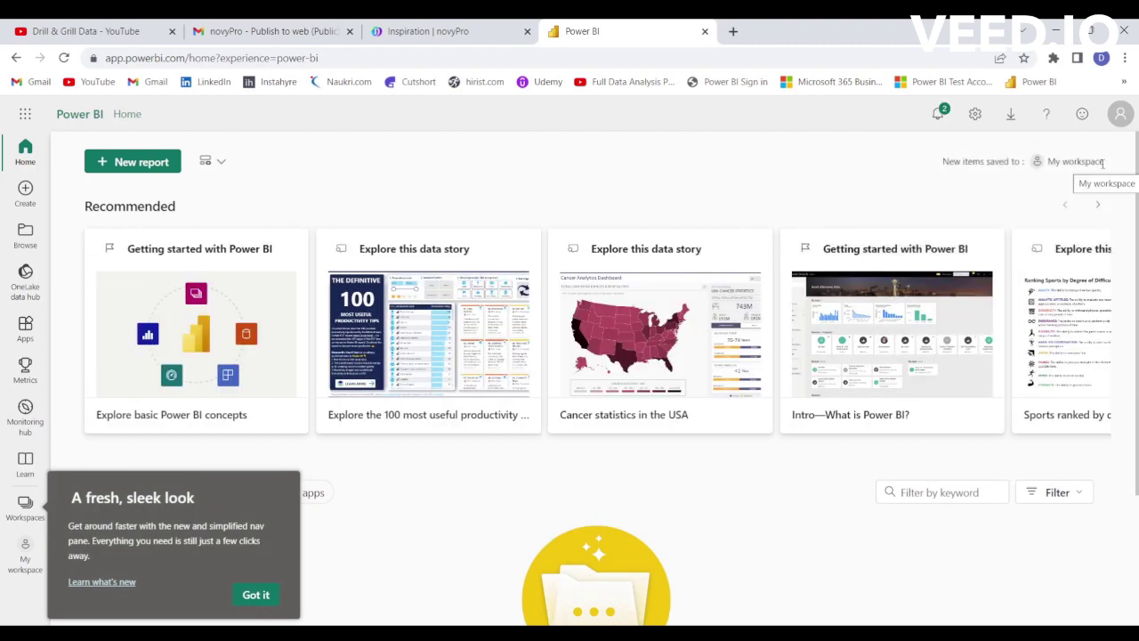